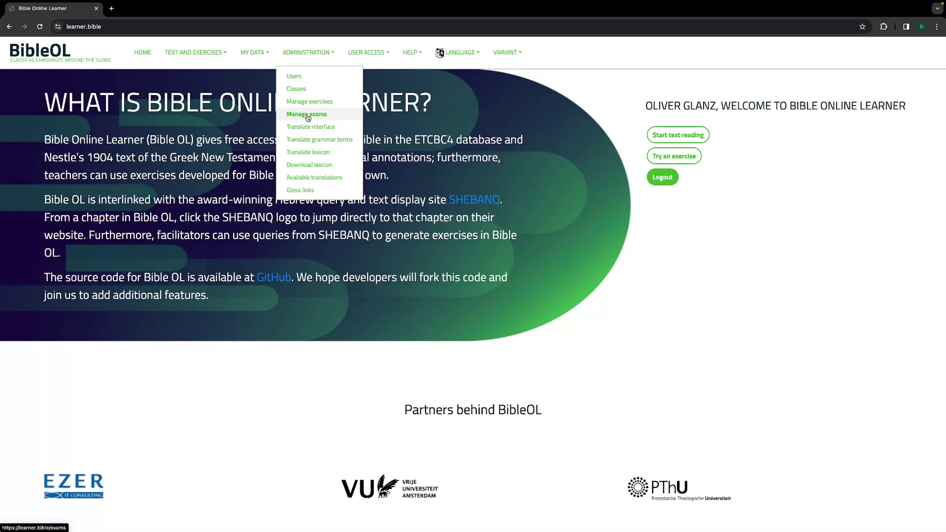
# Open exercise management and go to the folder OTST551_Heb-I_(based on Gen19, Gen20) within Andrews University
pyautogui.click(309, 105)
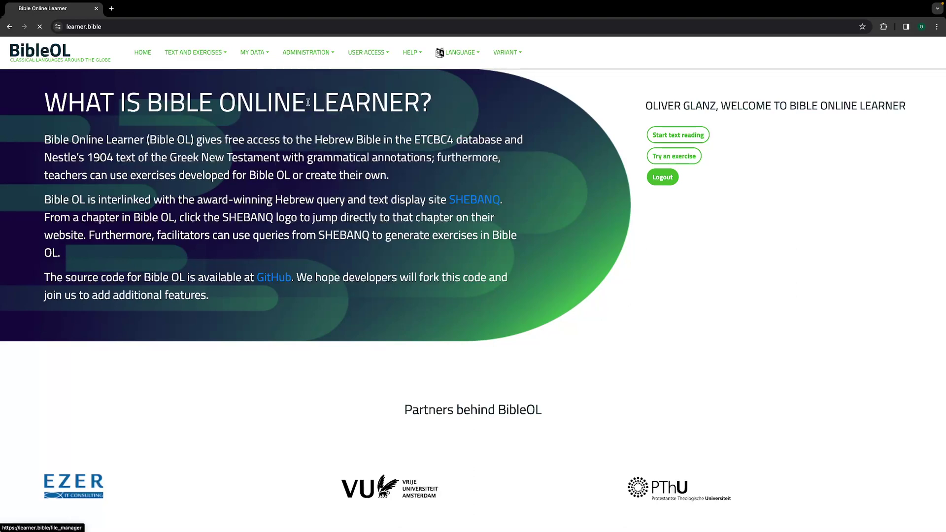
pyautogui.scroll(-2, 386, 241)
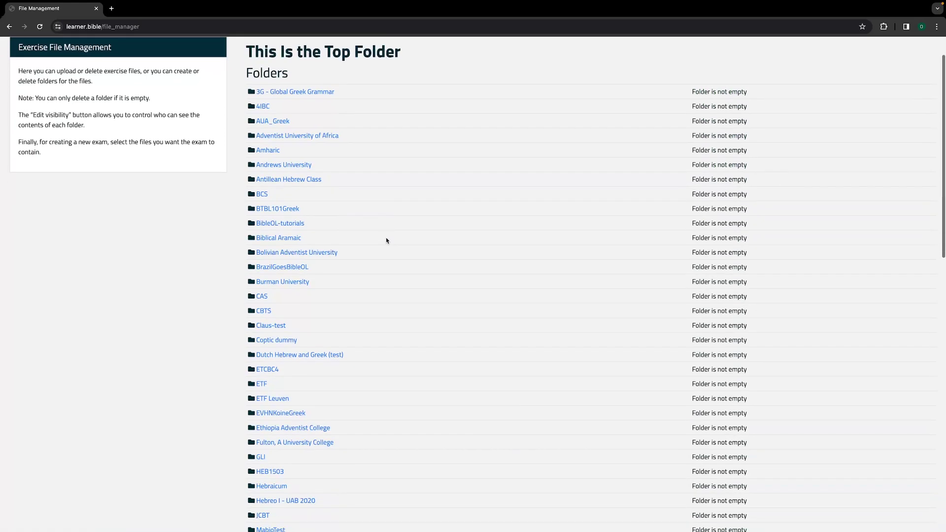
pyautogui.click(299, 164)
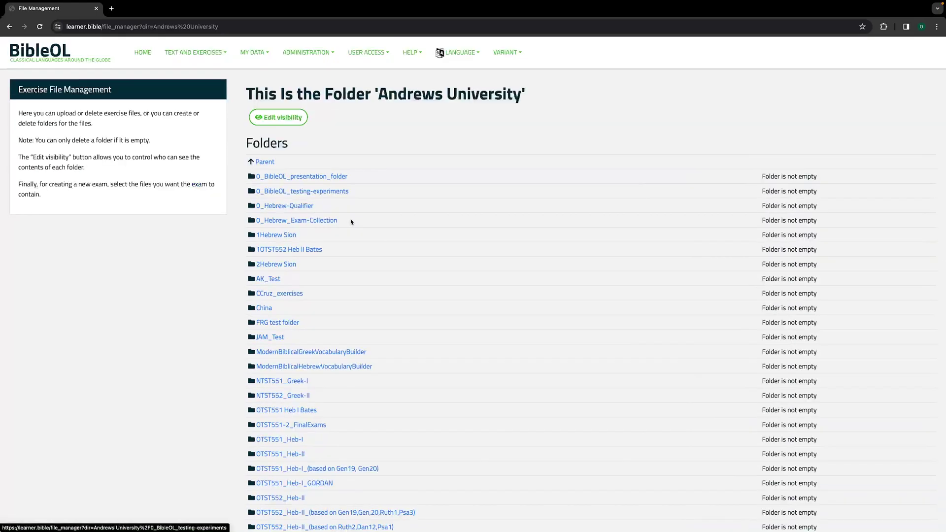
pyautogui.scroll(-4, 351, 220)
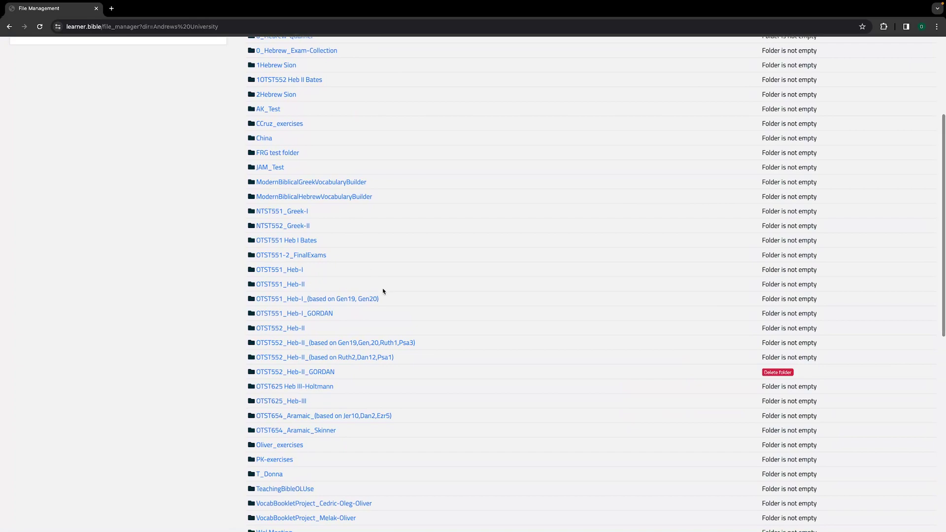
pyautogui.click(301, 300)
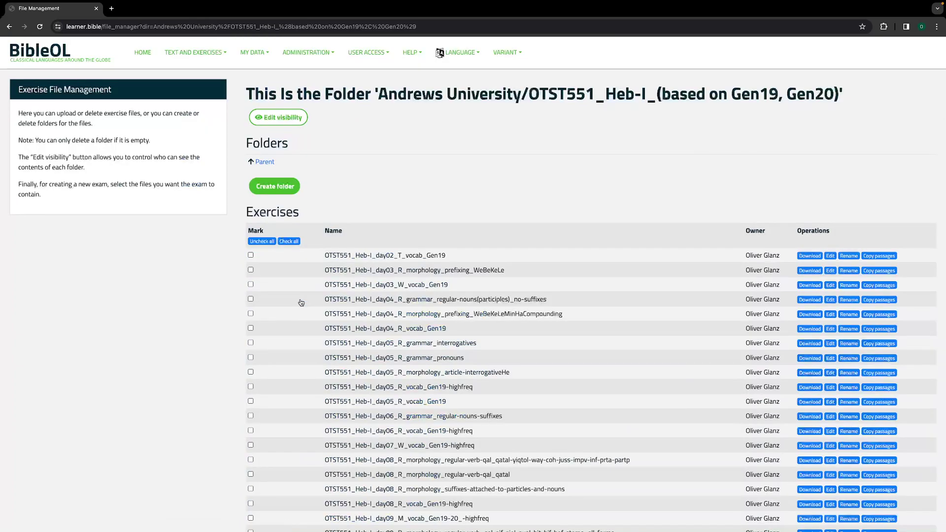
# Create a subfolder named "dummy for testing" and open it
pyautogui.click(267, 184)
pyautogui.click(445, 108)
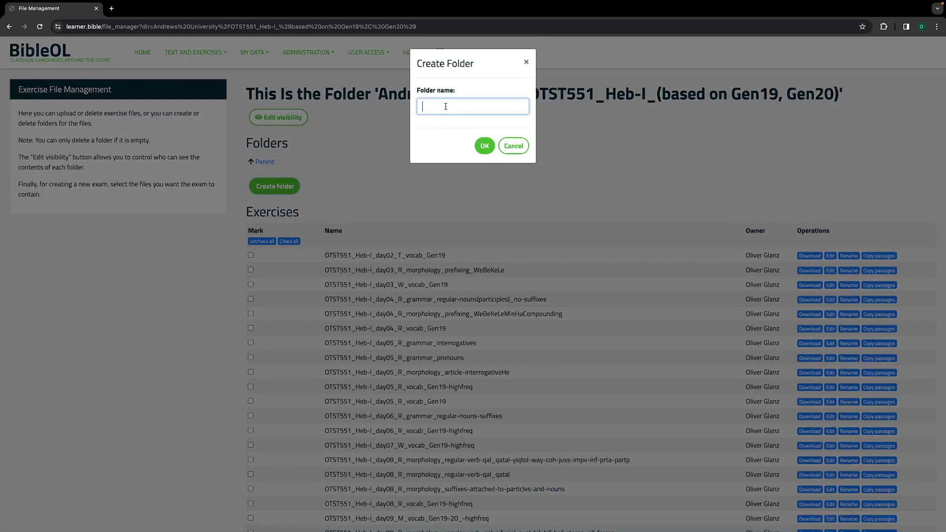
pyautogui.write('dummy for testing')
pyautogui.click(484, 145)
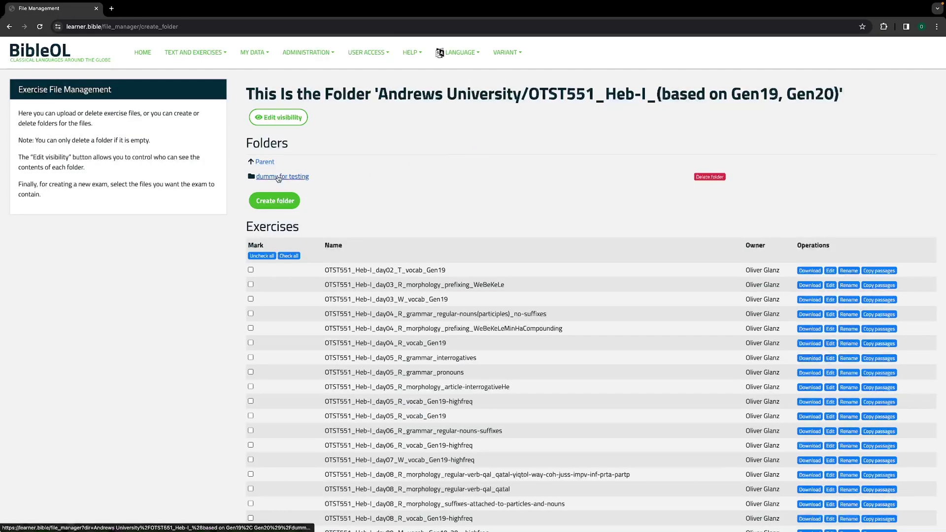
pyautogui.click(278, 177)
# Review the folder's visibility settings and the list of classes that can use it, leaving them without saving
pyautogui.click(290, 138)
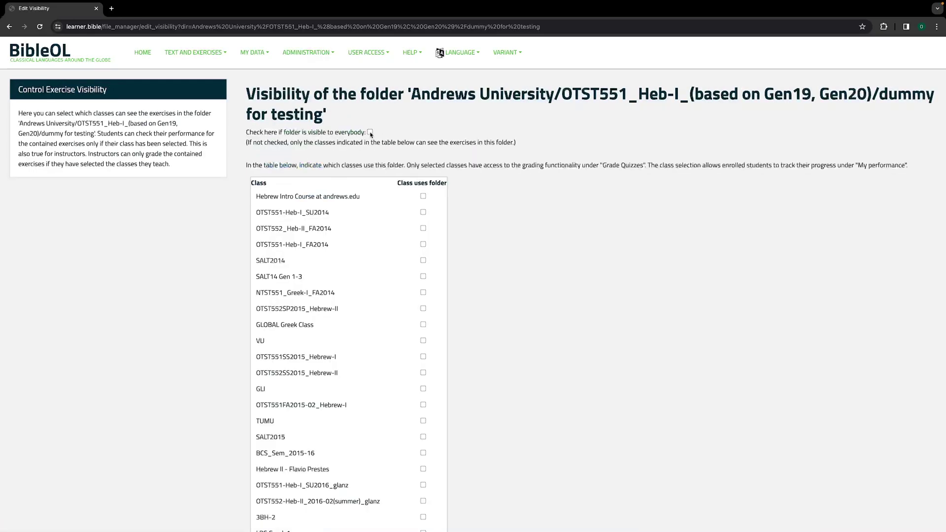
pyautogui.scroll(-20, 533, 263)
pyautogui.scroll(-15, 533, 262)
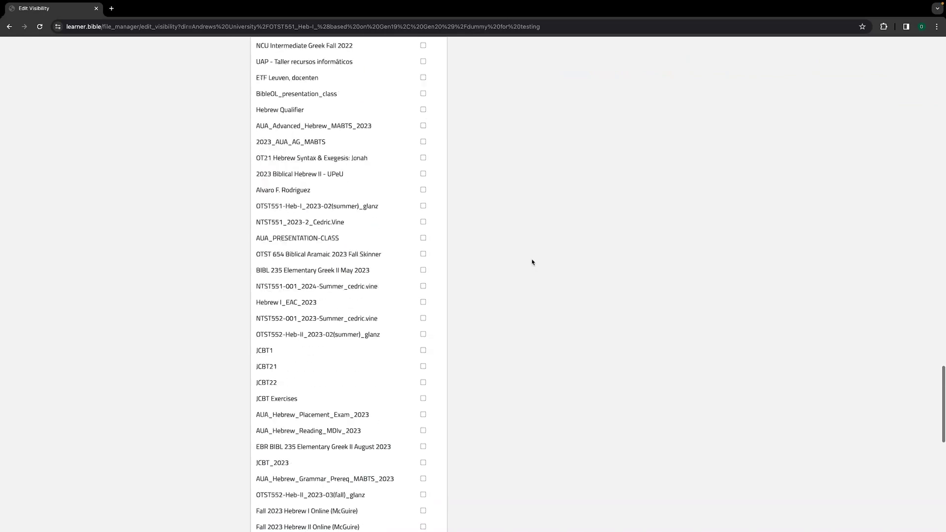
pyautogui.click(258, 350)
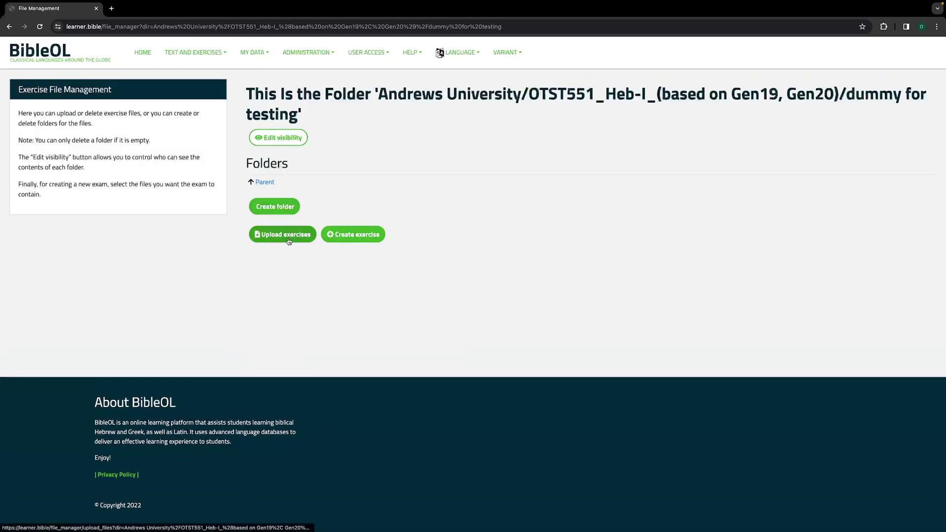
# Create an exercise on the Hebrew (ETCBC4, OT) database with the description "This is to test I-Guttural and I-Aleph verbs."
pyautogui.click(352, 234)
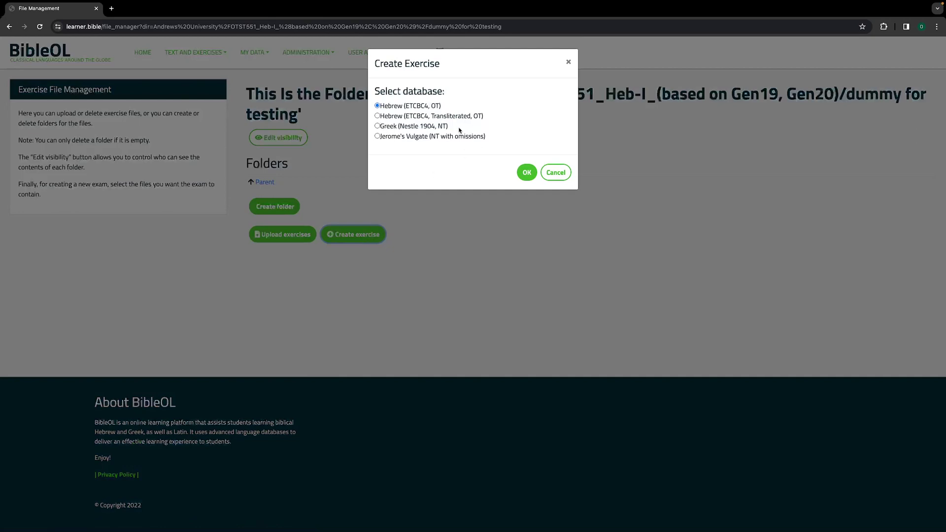
pyautogui.click(527, 172)
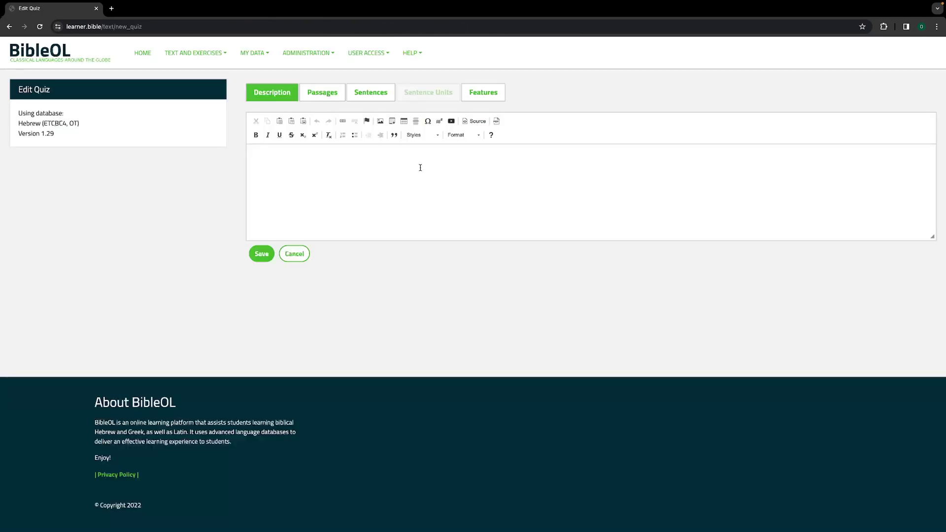
pyautogui.click(334, 159)
pyautogui.write('This is to test I-Guttural and ')
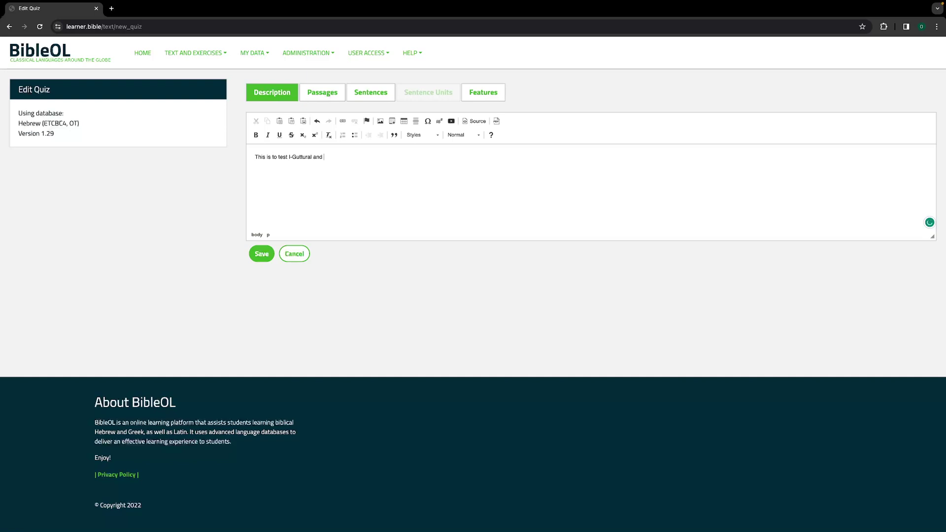
pyautogui.write('I-Alo')
pyautogui.write('ph verbs.')
# Include Everything as the passage selection for the exercise
pyautogui.click(313, 92)
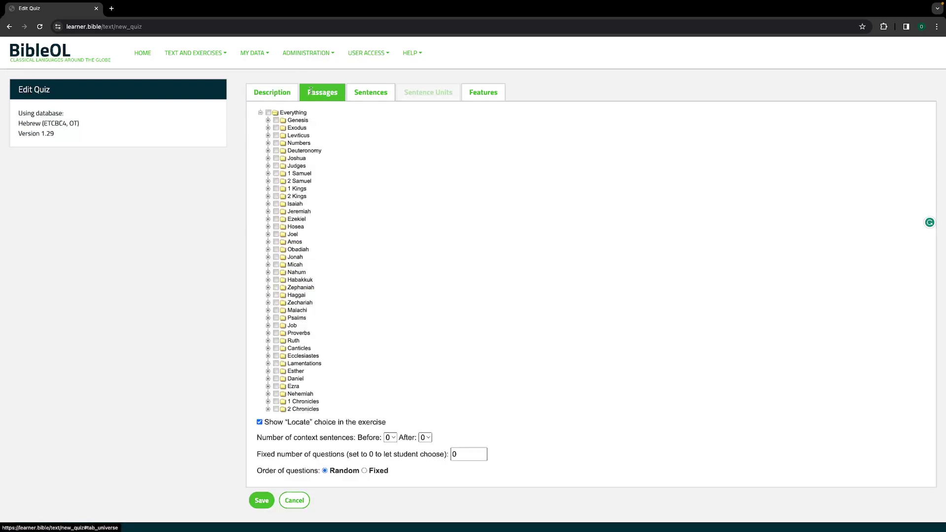
pyautogui.click(269, 113)
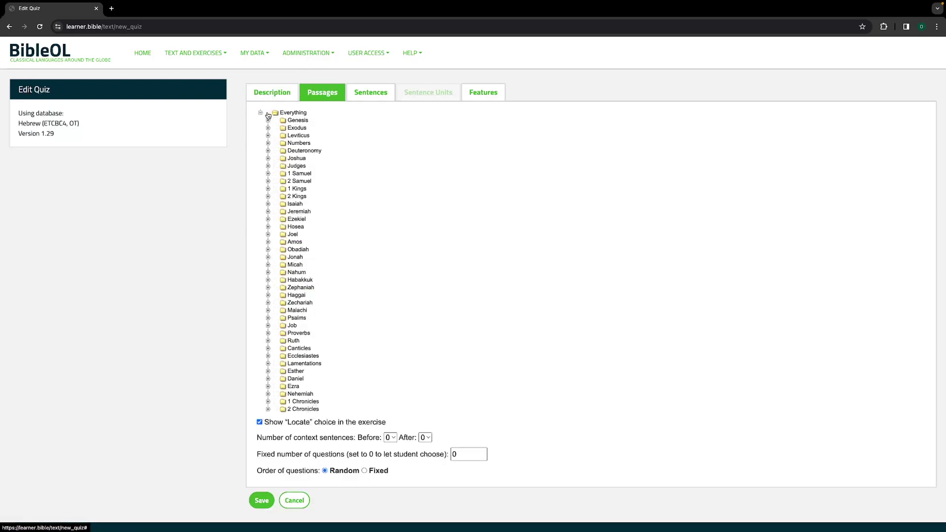
# Set up the sentence selection with Word as the sentence unit type and Verb class as the feature
pyautogui.click(383, 93)
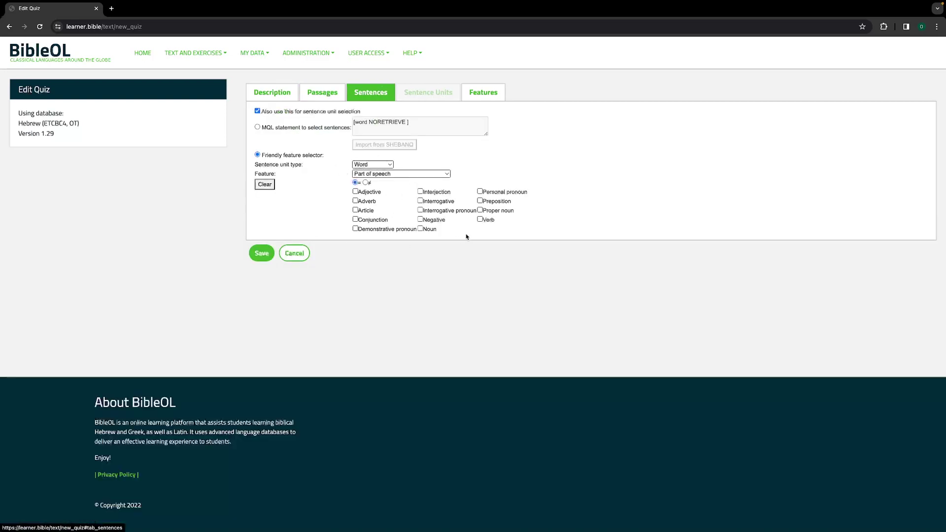
pyautogui.click(394, 175)
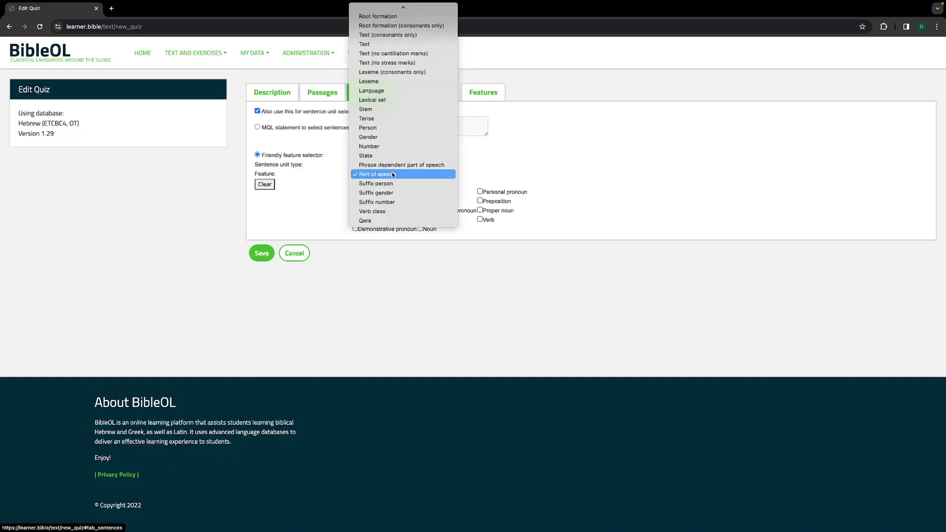
pyautogui.click(569, 168)
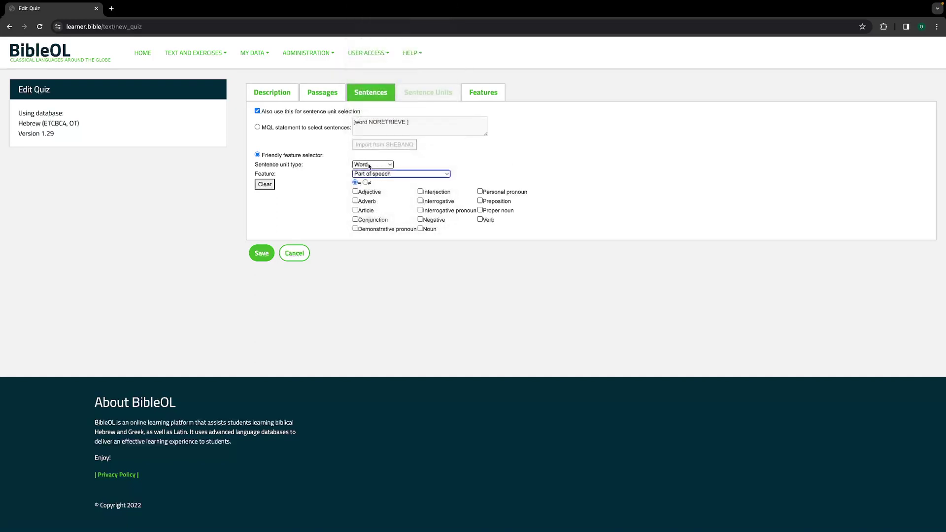
pyautogui.click(369, 165)
pyautogui.click(554, 159)
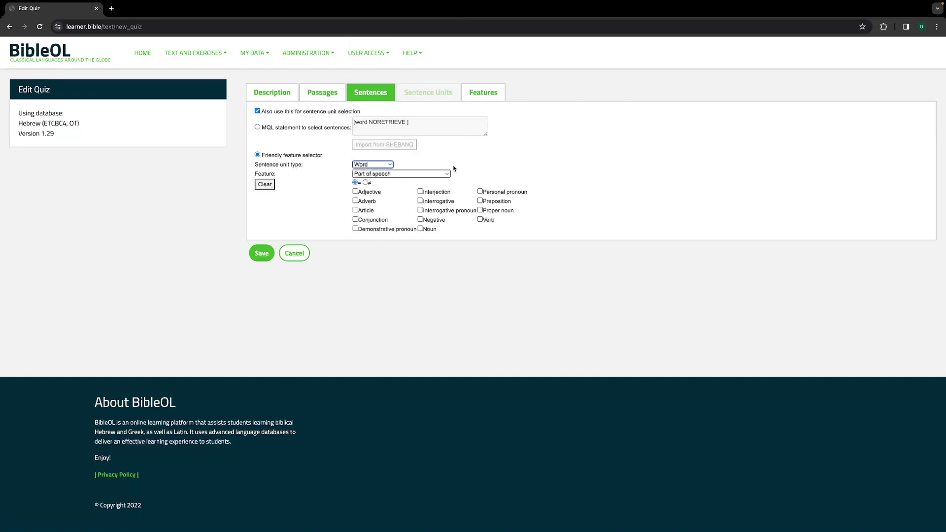
pyautogui.click(373, 165)
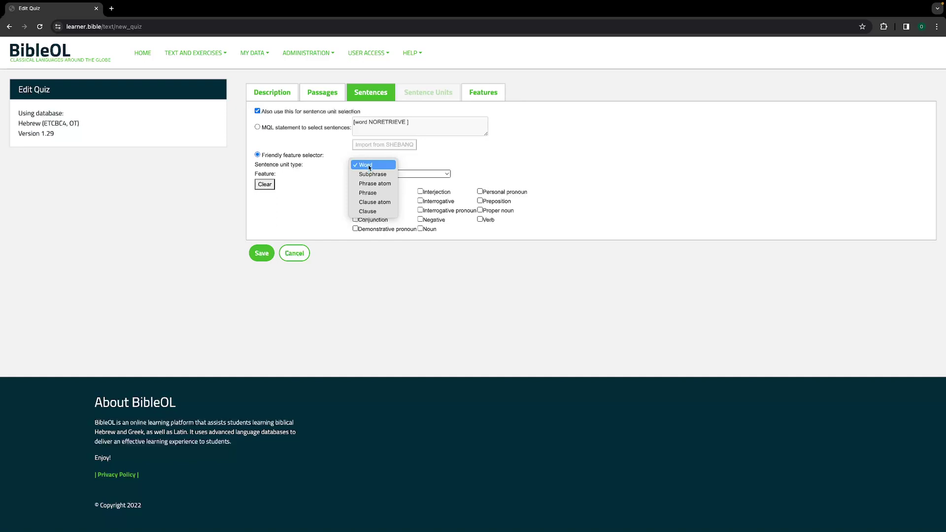
pyautogui.click(368, 165)
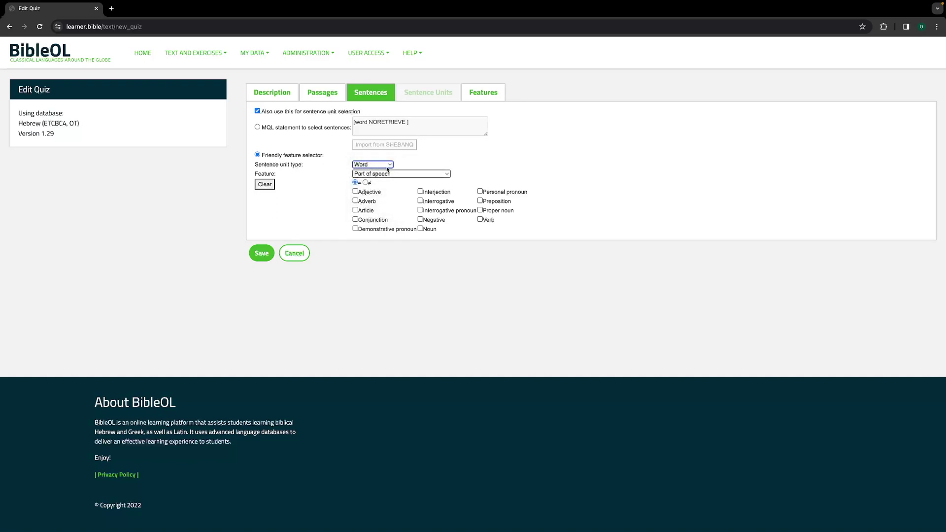
pyautogui.click(398, 174)
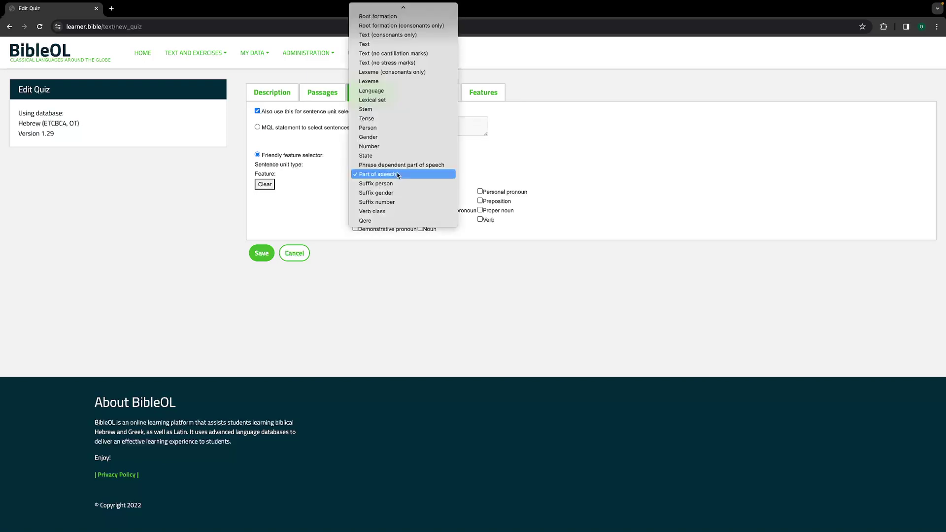
pyautogui.click(387, 214)
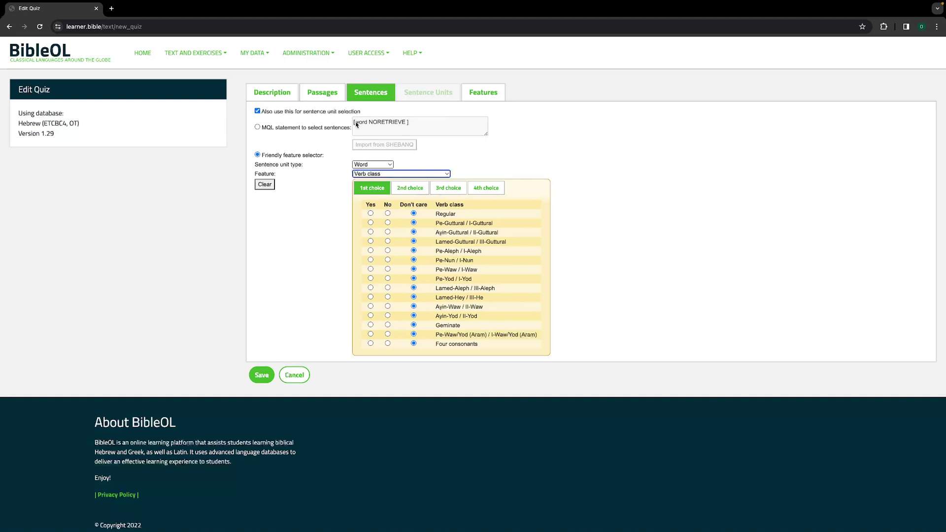
# Examine the MQL statement for the sentence selection
pyautogui.moveTo(355, 125); pyautogui.dragTo(411, 128)
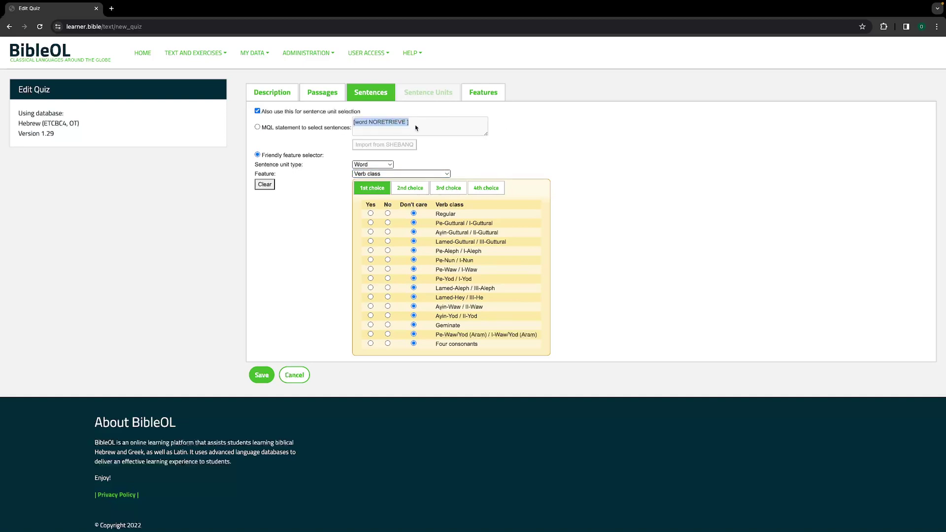
pyautogui.click(416, 128)
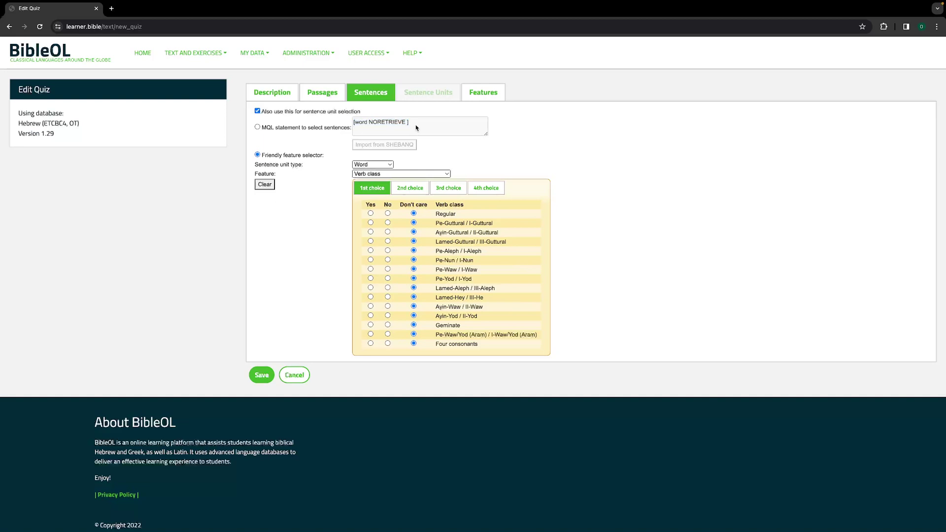
pyautogui.moveTo(404, 127); pyautogui.dragTo(343, 124)
pyautogui.click(624, 182)
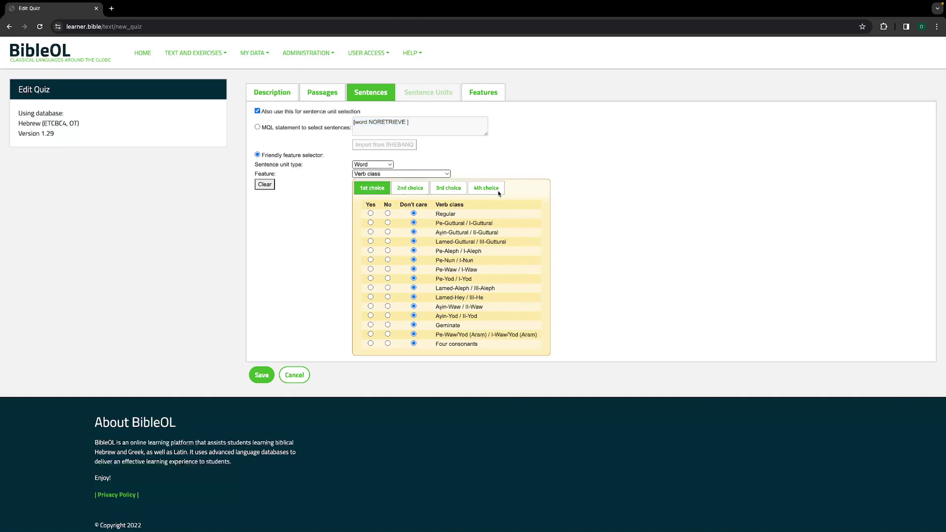
# Try switching the Regular verb class between Yes and Don't care to compare the resulting MQL statement
pyautogui.click(370, 214)
pyautogui.moveTo(406, 122); pyautogui.dragTo(472, 123)
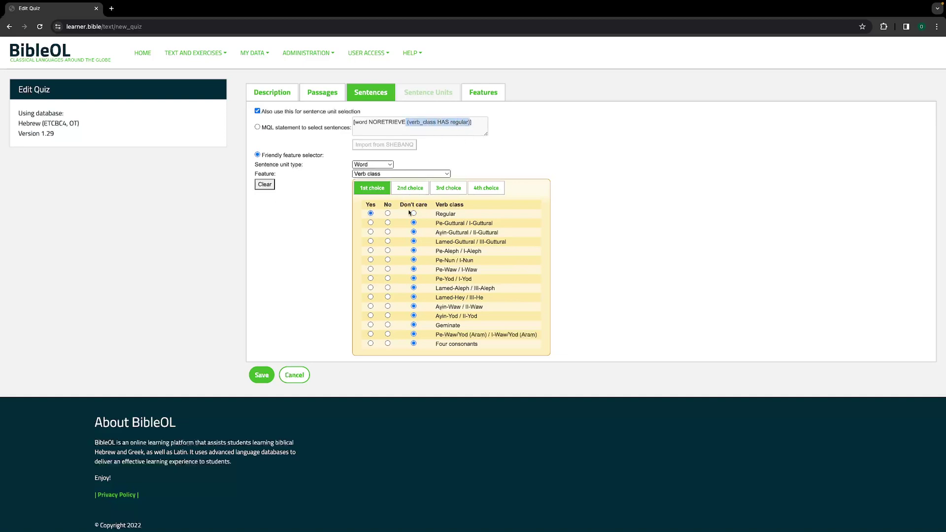
pyautogui.click(414, 213)
pyautogui.click(371, 214)
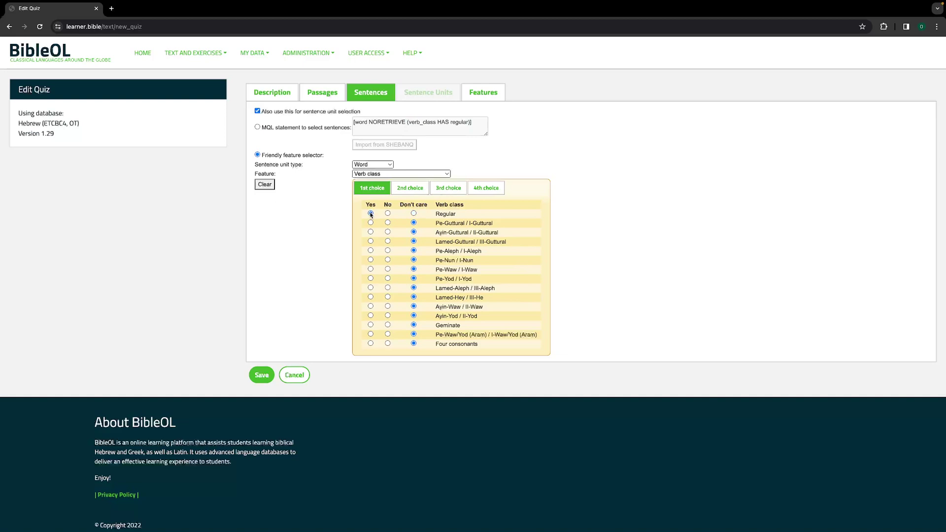
pyautogui.click(413, 214)
pyautogui.click(370, 214)
pyautogui.click(414, 213)
pyautogui.click(370, 214)
pyautogui.click(414, 213)
# In the first verb-class choice, require Pe-Guttural, exclude Lamed-Aleph, Lamed-Hey, Ayin-Waw, Ayin-Yod, Geminate and Four consonants, and reset Pe-Aleph to Don't care
pyautogui.click(371, 223)
pyautogui.click(370, 250)
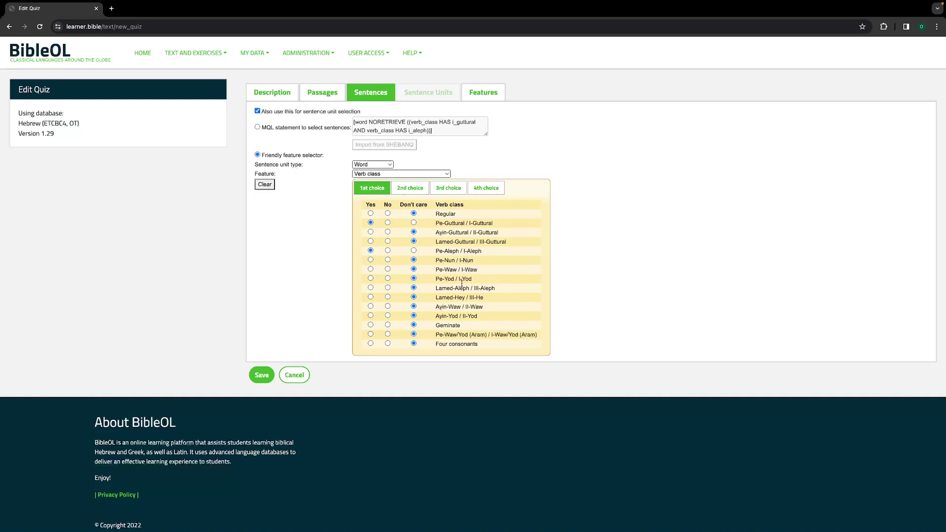
pyautogui.click(388, 297)
pyautogui.scroll(-1, 388, 261)
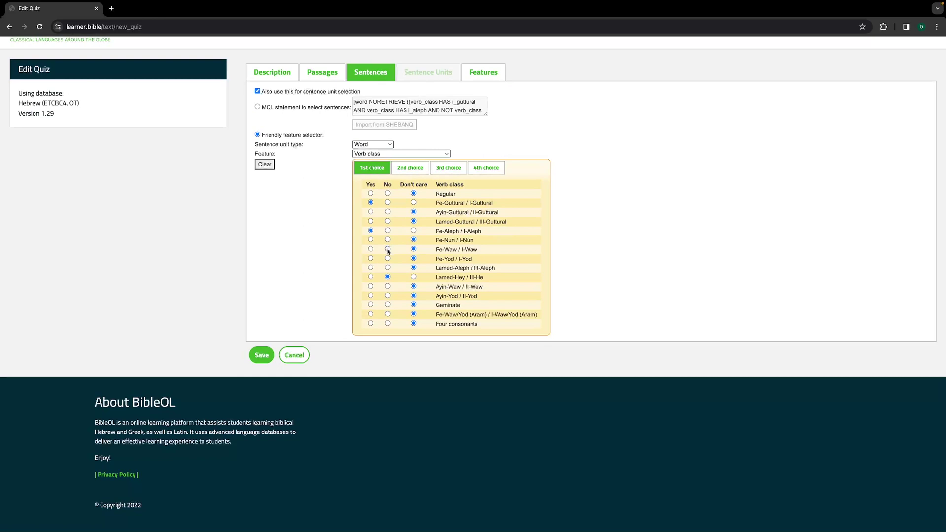
pyautogui.click(388, 267)
pyautogui.click(388, 306)
pyautogui.scroll(1, 387, 330)
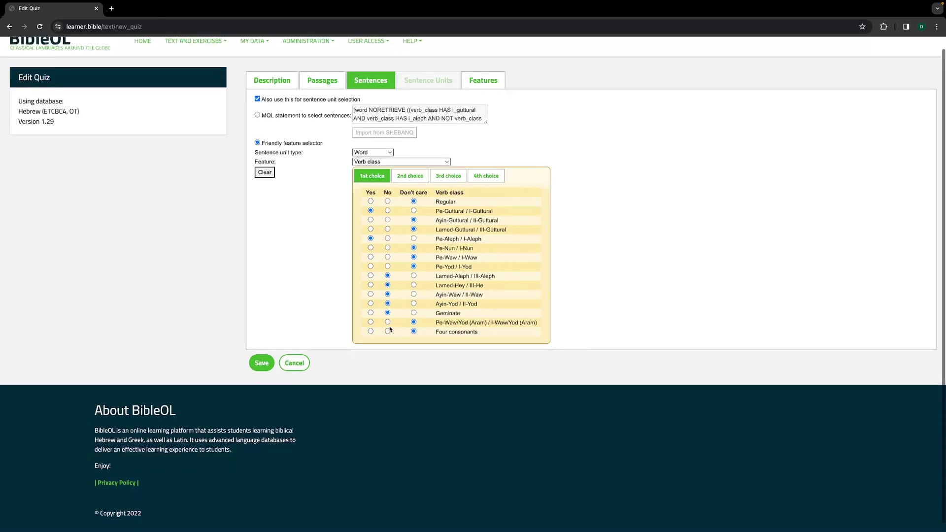
pyautogui.click(388, 324)
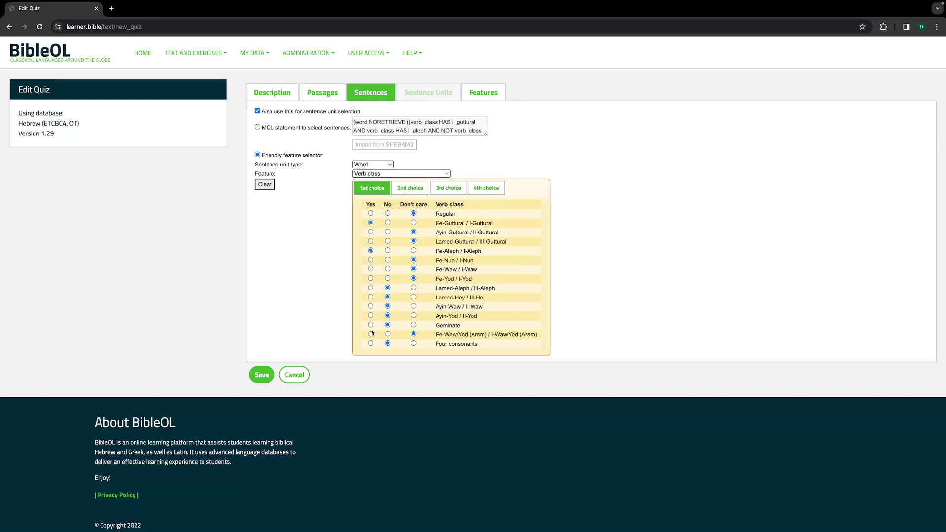
pyautogui.click(413, 251)
# In the second verb-class choice, require Pe-Aleph and exclude all three guttural classes, Pe-Nun, Pe-Waw, Lamed-Aleph, Lamed-Hey, Ayin-Waw, Ayin-Yod, Geminate and Four consonants
pyautogui.click(406, 188)
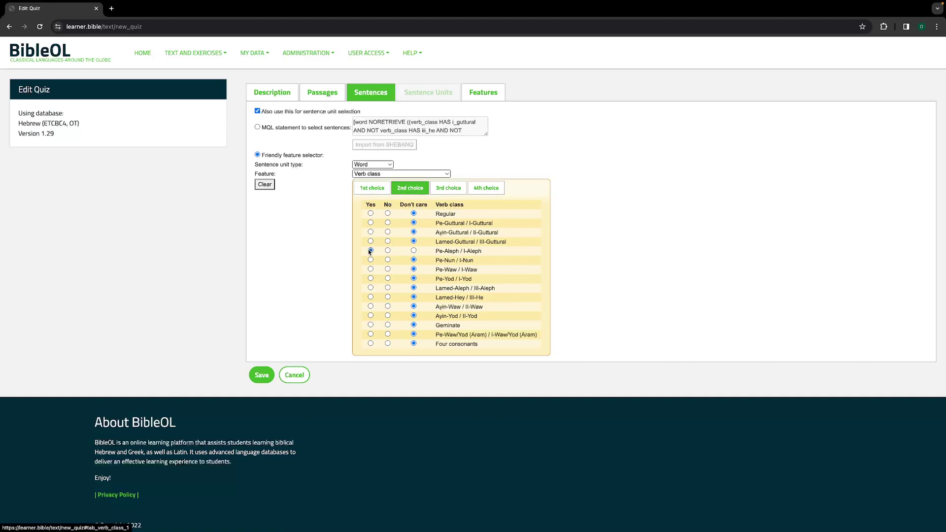
pyautogui.click(388, 222)
pyautogui.click(388, 232)
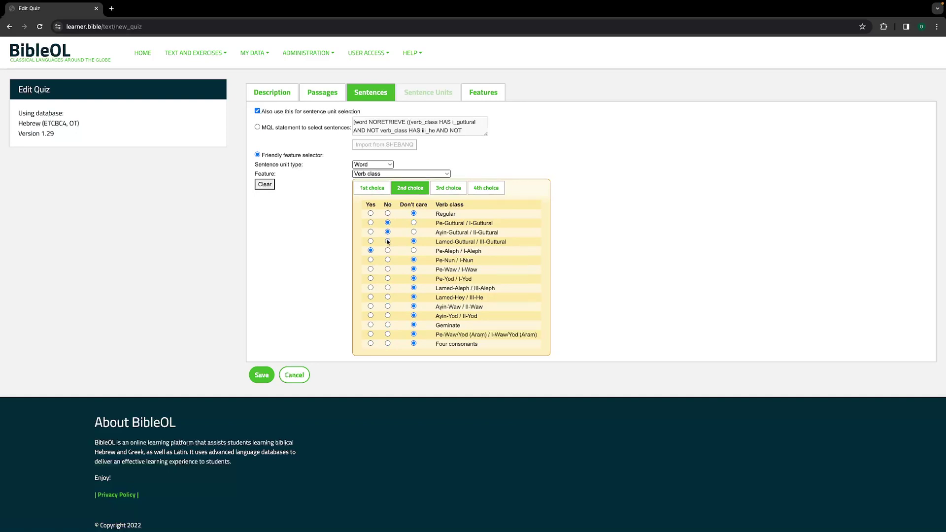
pyautogui.click(387, 241)
pyautogui.click(388, 260)
pyautogui.click(388, 270)
pyautogui.click(388, 288)
pyautogui.click(387, 297)
pyautogui.click(388, 306)
pyautogui.click(388, 316)
pyautogui.click(388, 324)
pyautogui.click(388, 344)
pyautogui.click(383, 189)
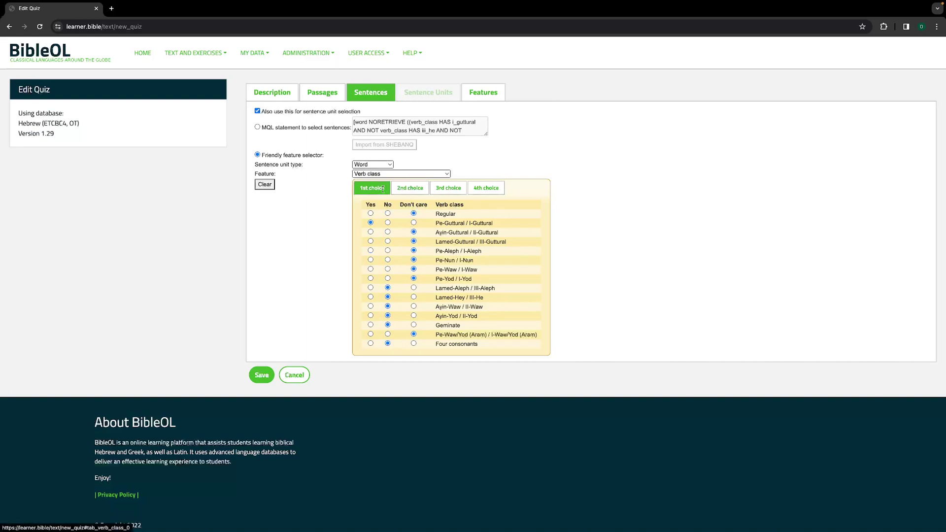
# In the first verb-class choice, exclude Regular, Pe-Waw/Yod (Aram), Ayin-Guttural, Lamed-Guttural, Pe-Aleph, Pe-Nun, Pe-Waw and Pe-Yod
pyautogui.click(388, 213)
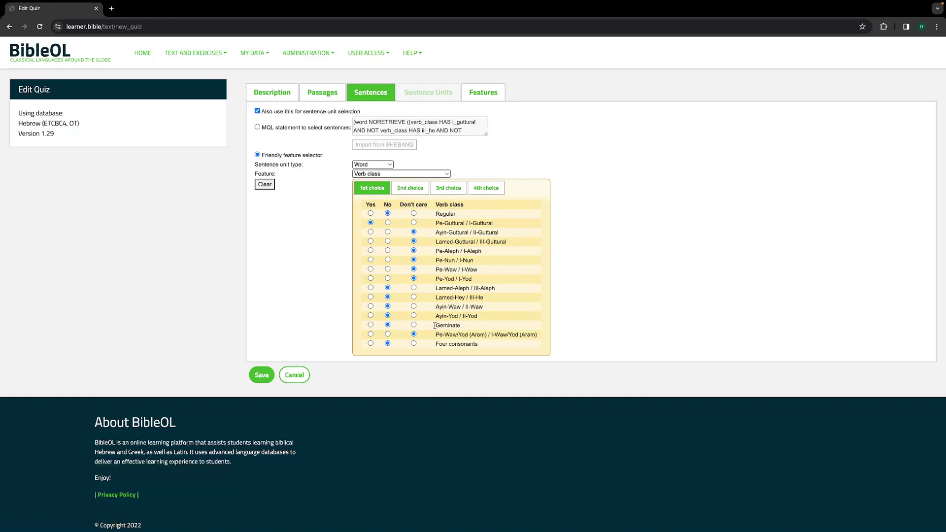
pyautogui.click(388, 335)
pyautogui.click(388, 232)
pyautogui.click(388, 242)
pyautogui.click(388, 251)
pyautogui.click(388, 261)
pyautogui.click(388, 269)
pyautogui.click(388, 278)
# Check the second verb-class choice and enlarge the MQL statement box to examine the complete query
pyautogui.click(411, 188)
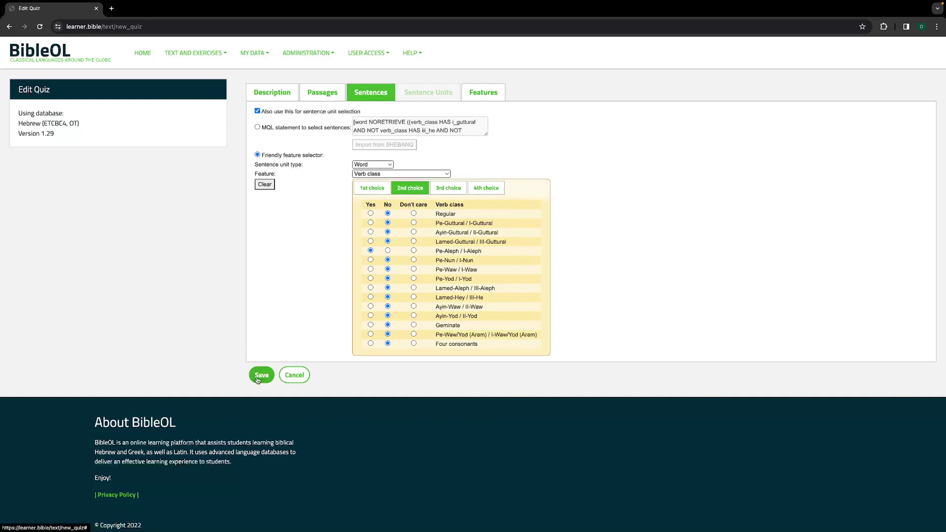
pyautogui.moveTo(486, 133); pyautogui.dragTo(496, 365)
pyautogui.moveTo(393, 315); pyautogui.dragTo(338, 109)
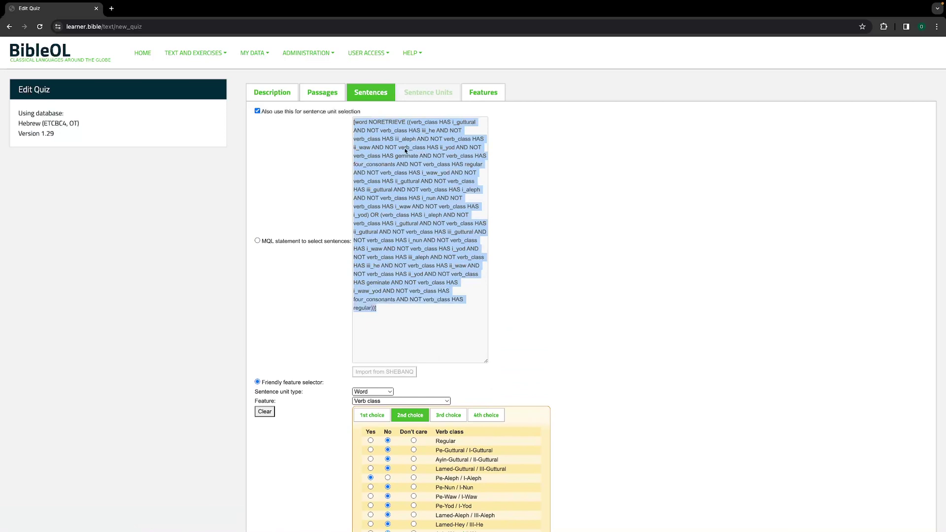
# Set the word features Tense, Person, Gender and Number to be requested in the exercise
pyautogui.click(483, 93)
pyautogui.scroll(-2, 627, 252)
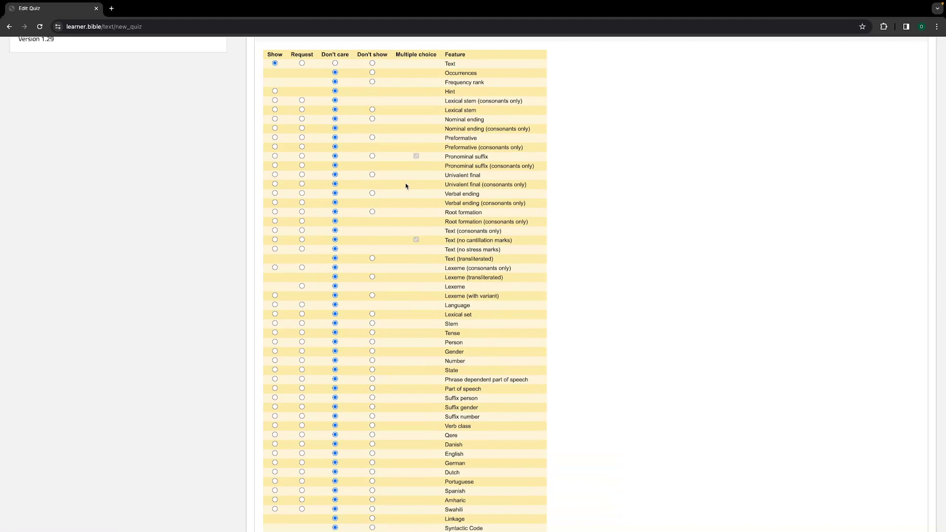
pyautogui.scroll(-3, 406, 186)
pyautogui.scroll(5, 340, 157)
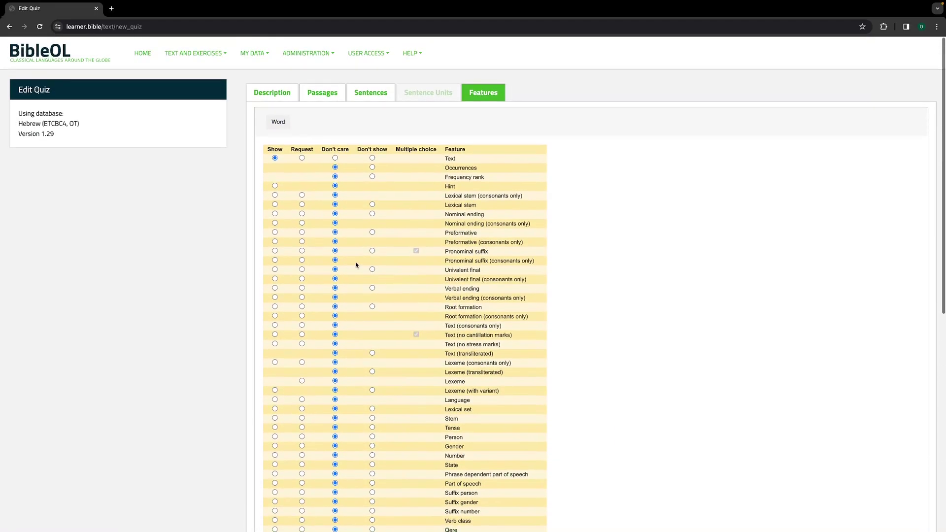
pyautogui.scroll(-3, 359, 266)
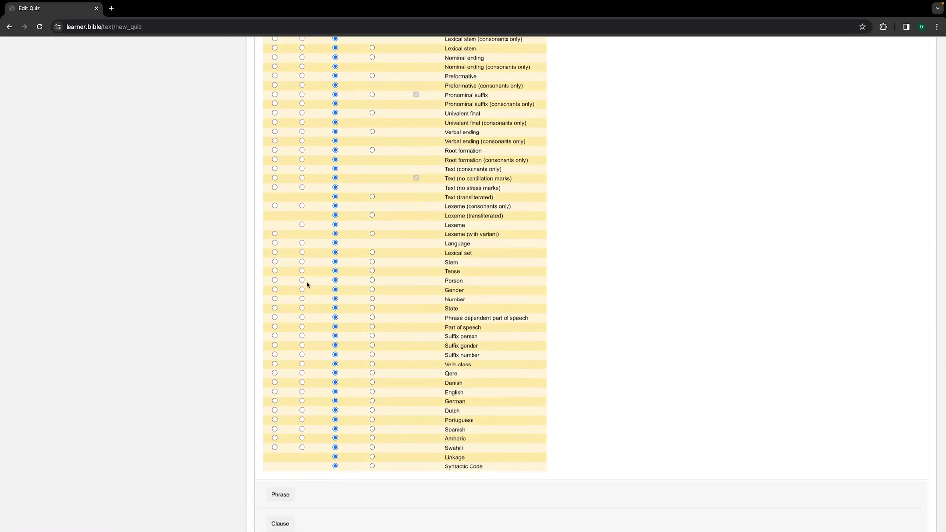
pyautogui.click(302, 271)
pyautogui.click(302, 280)
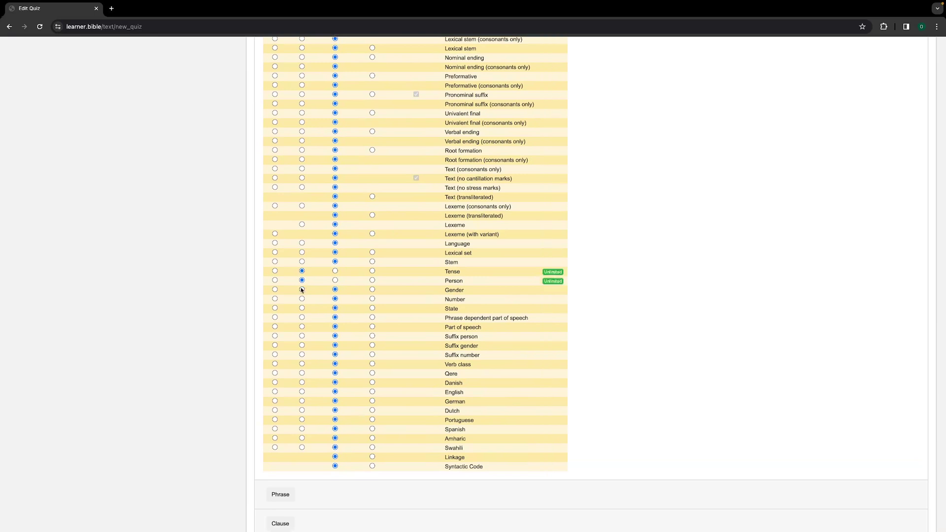
pyautogui.click(303, 289)
pyautogui.click(302, 299)
pyautogui.scroll(2, 465, 339)
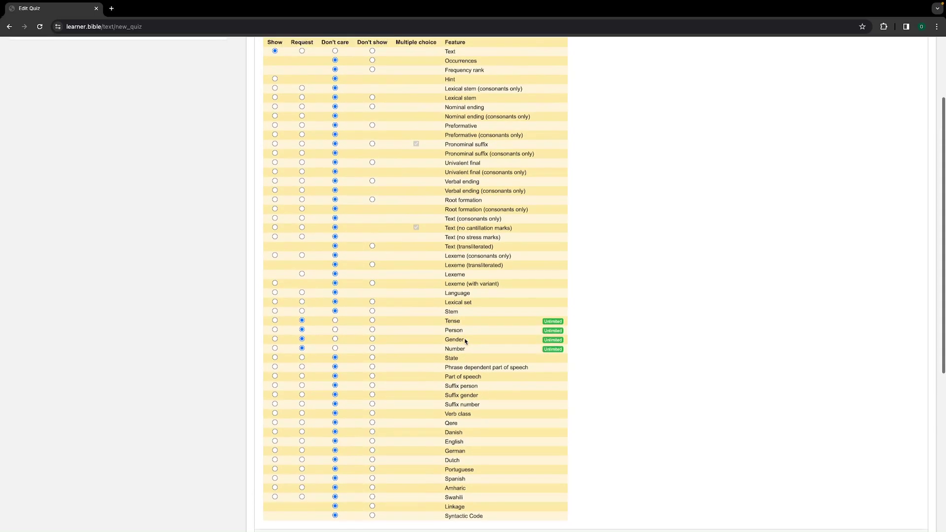
pyautogui.scroll(3, 465, 340)
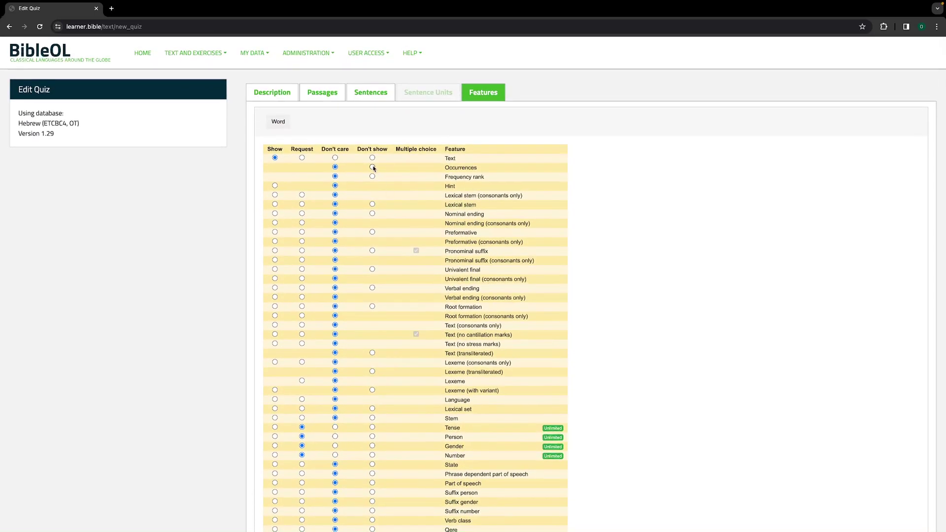
# Add a sentence-selection condition that the word's suffix person is not equal to 1st, 2nd or 3rd
pyautogui.click(330, 99)
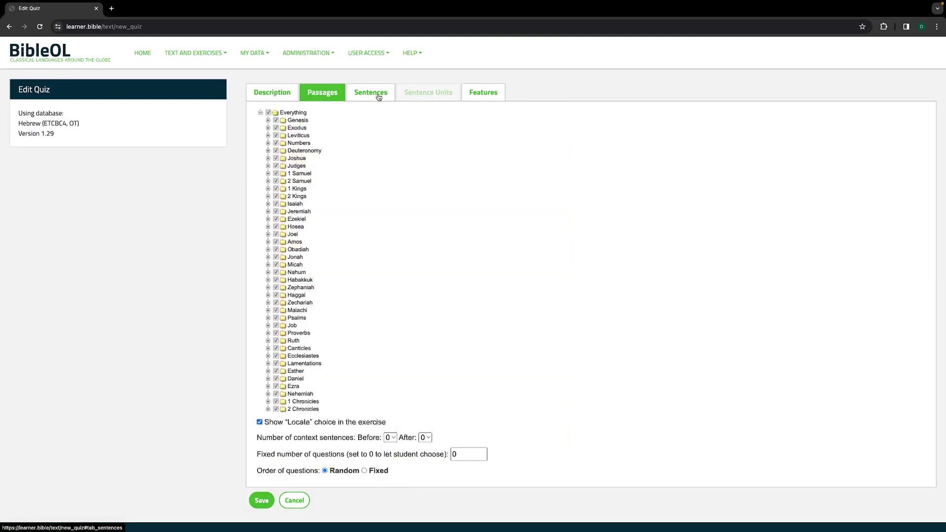
pyautogui.click(376, 94)
pyautogui.scroll(-5, 583, 380)
pyautogui.scroll(3, 583, 380)
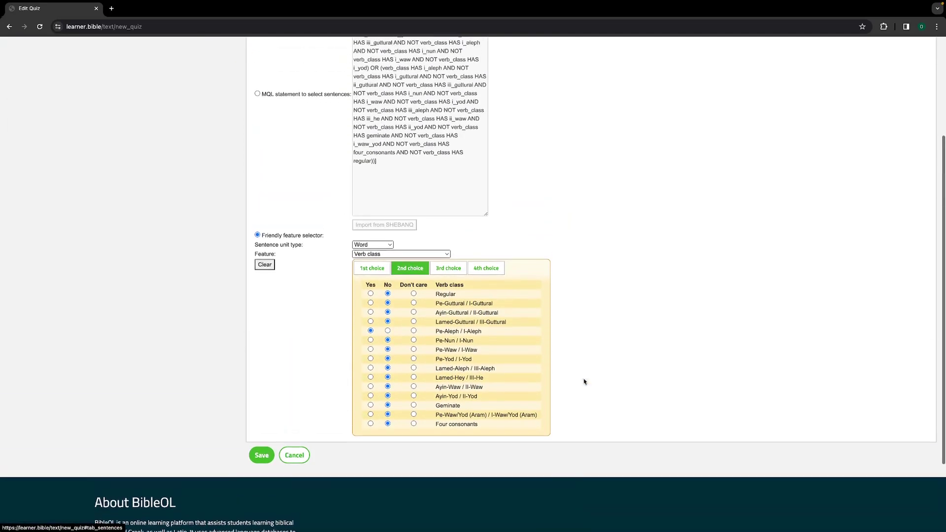
pyautogui.click(389, 301)
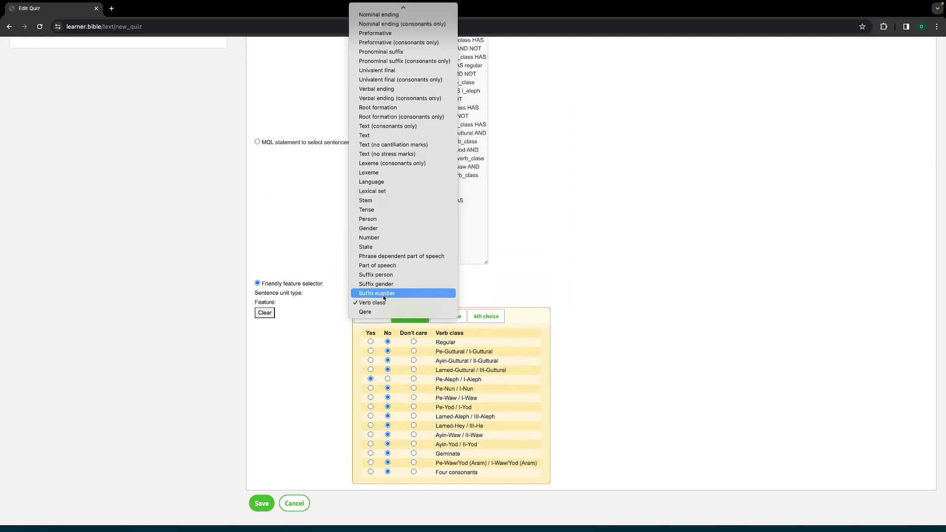
pyautogui.click(394, 275)
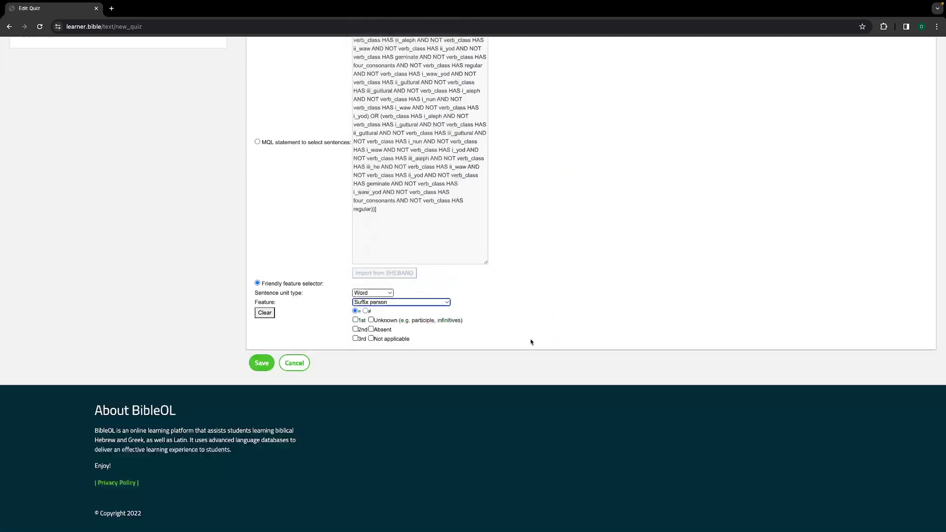
pyautogui.scroll(-1, 520, 344)
pyautogui.click(366, 304)
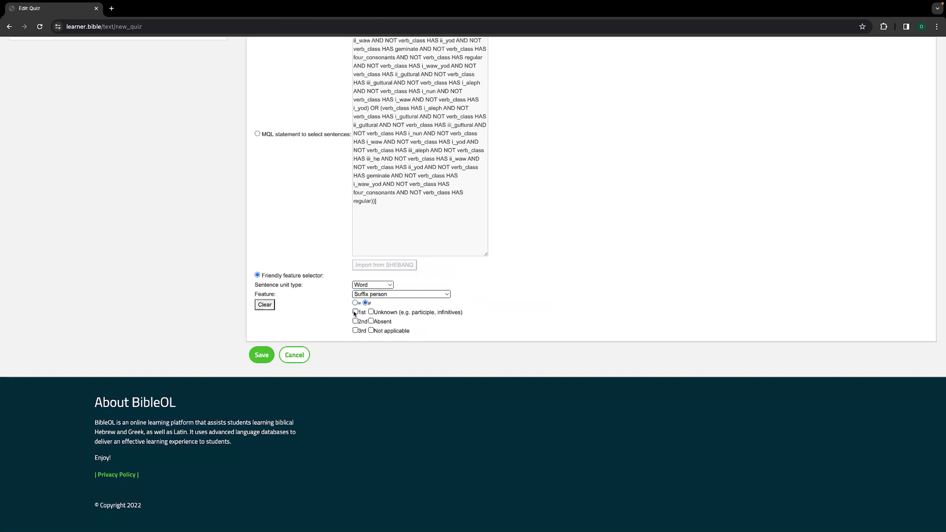
pyautogui.click(356, 313)
pyautogui.click(355, 322)
pyautogui.click(355, 331)
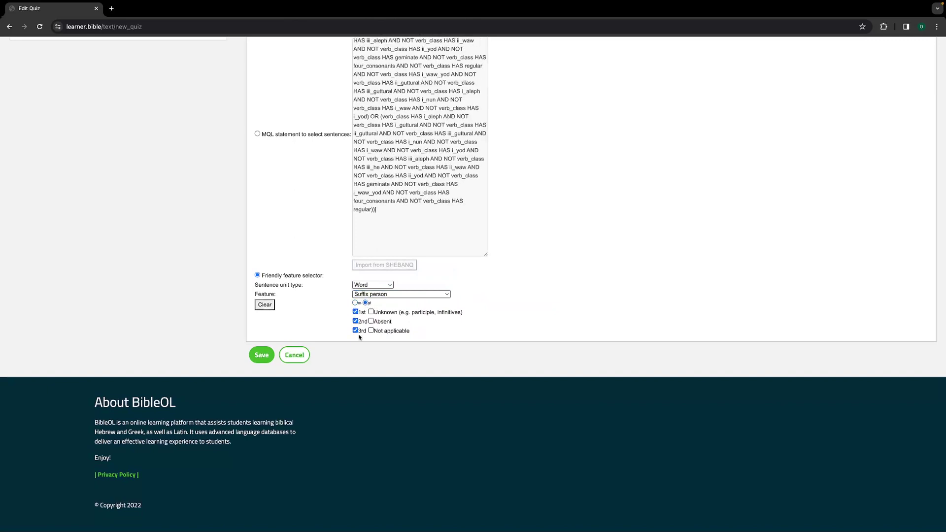
# Examine how the MQL statement combines the suffix-person exclusion with the verb-class conditions
pyautogui.scroll(2, 449, 216)
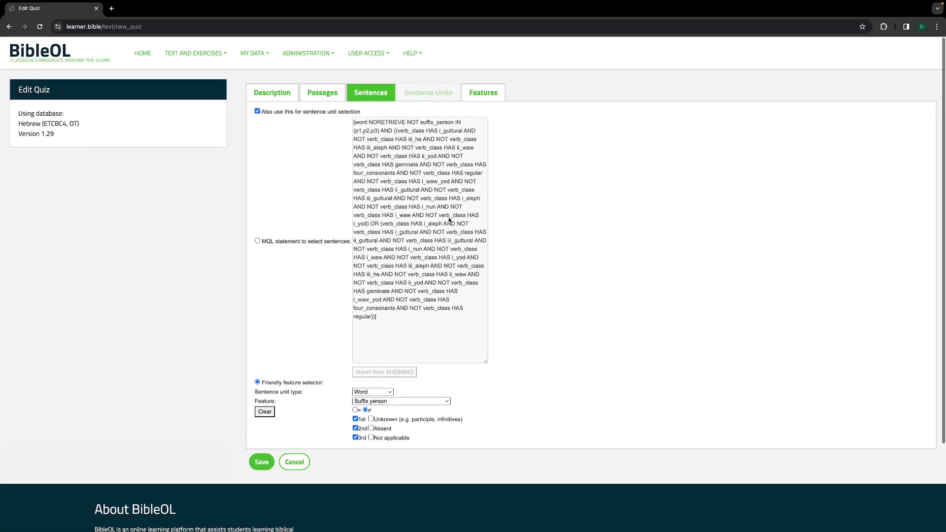
pyautogui.moveTo(400, 131); pyautogui.dragTo(436, 307)
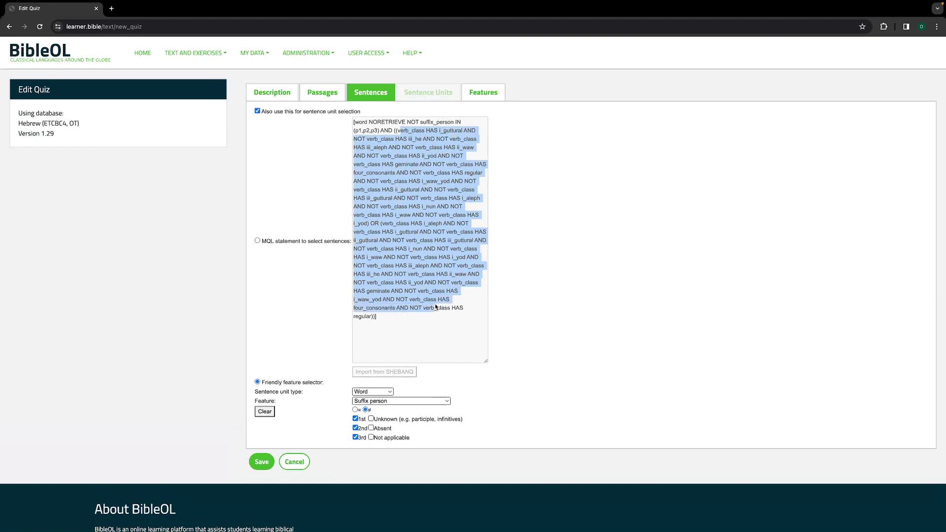
pyautogui.click(434, 124)
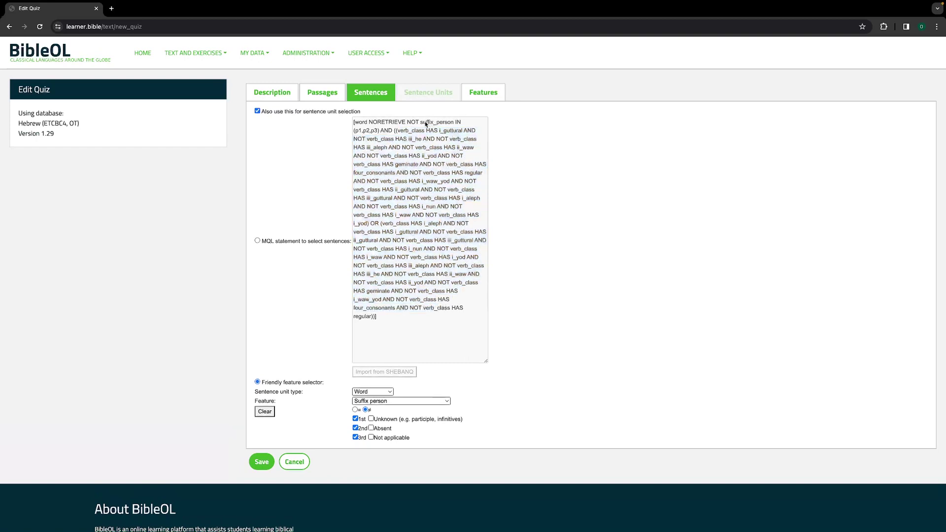
pyautogui.moveTo(407, 123); pyautogui.dragTo(443, 126)
# Review the requested features and save the exercise under the file name 1-guttural_1-aleph
pyautogui.click(490, 93)
pyautogui.scroll(-5, 606, 368)
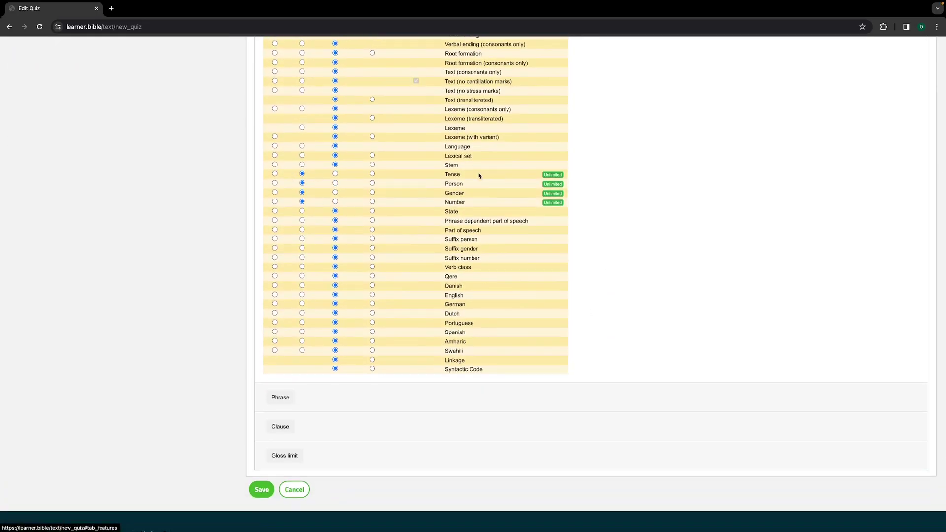
pyautogui.click(262, 489)
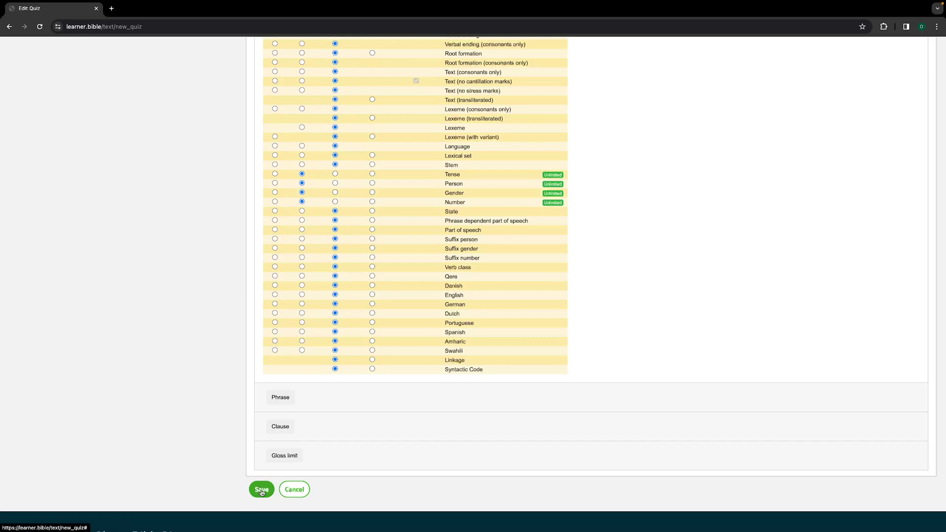
pyautogui.click(483, 107)
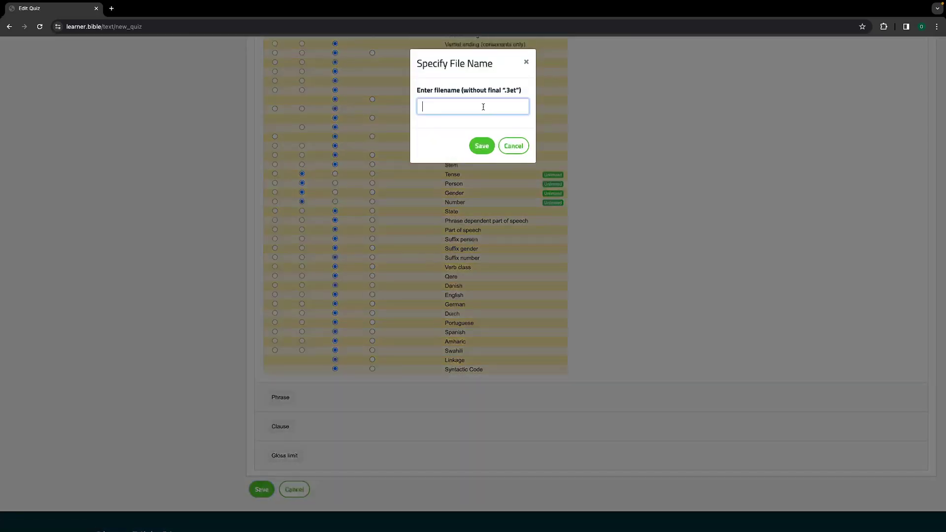
pyautogui.write('1-guttural_1-aleph')
pyautogui.click(482, 145)
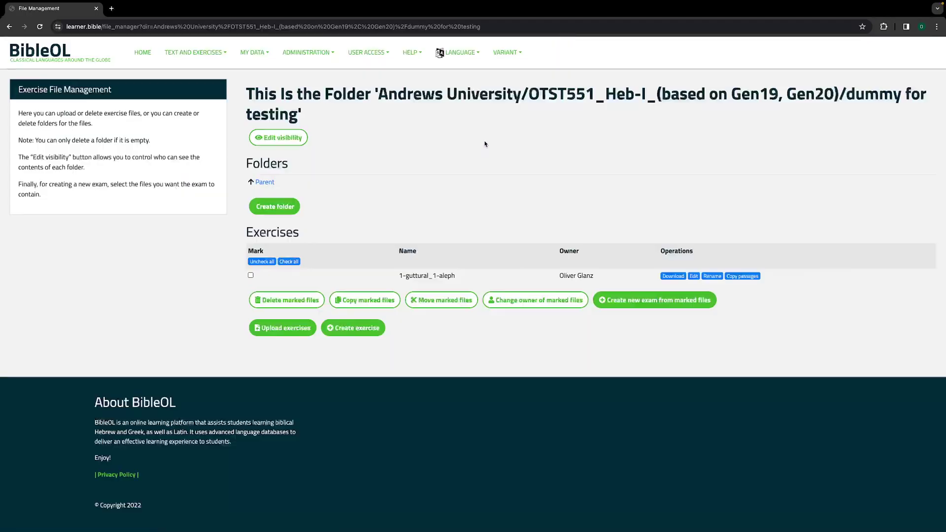
# Open the exercises directory in a new browser tab and switch to it
pyautogui.click(200, 53)
pyautogui.rightClick(189, 81)
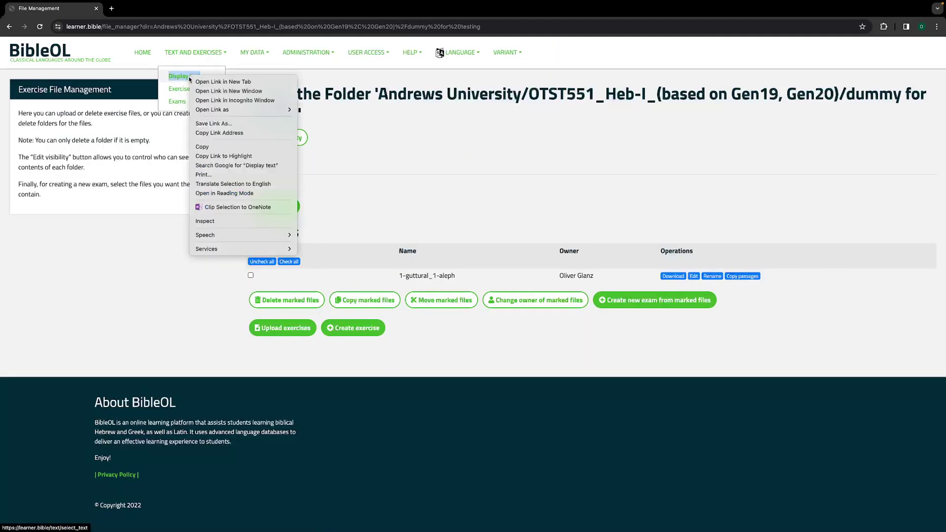
pyautogui.click(178, 93)
pyautogui.rightClick(178, 92)
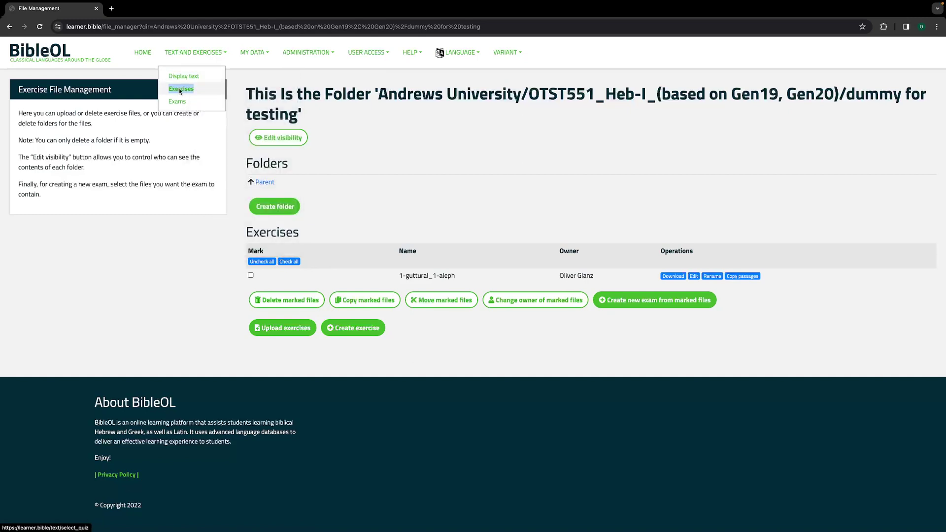
pyautogui.click(207, 91)
pyautogui.click(136, 10)
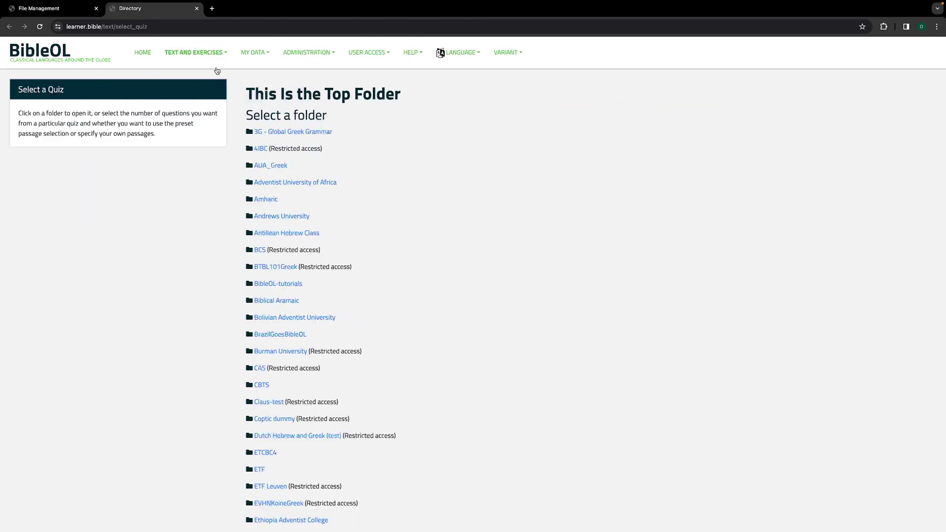
# Open the folder Andrews University/OTST551_Heb-I_(based on Gen19, Gen20)/dummy for testing
pyautogui.click(285, 216)
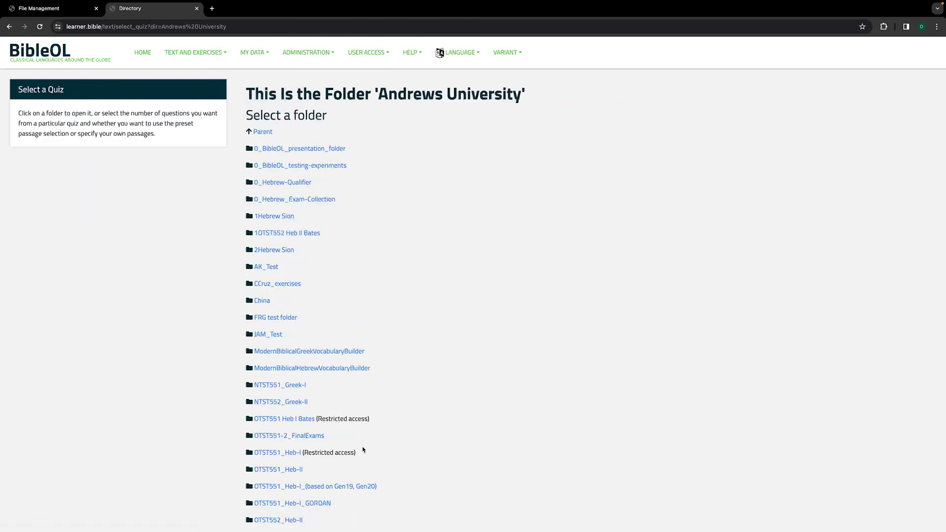
pyautogui.click(317, 488)
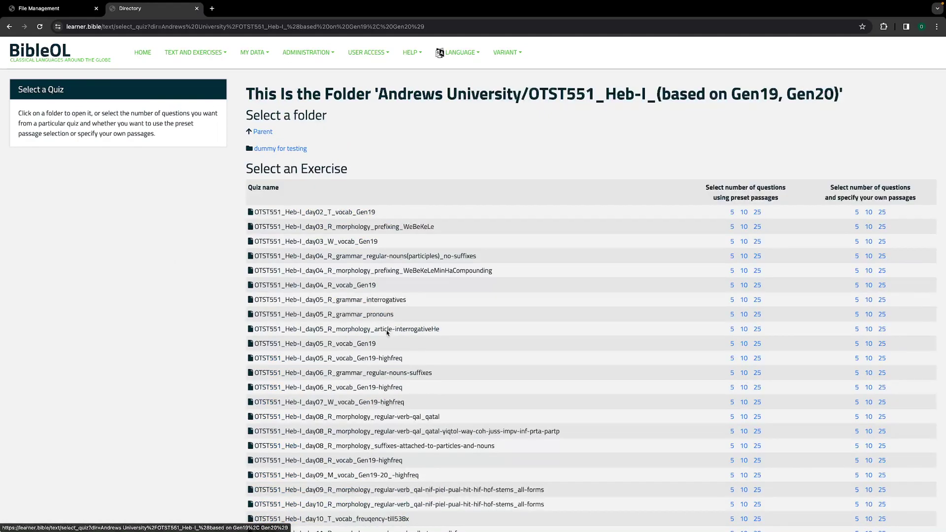
pyautogui.click(290, 153)
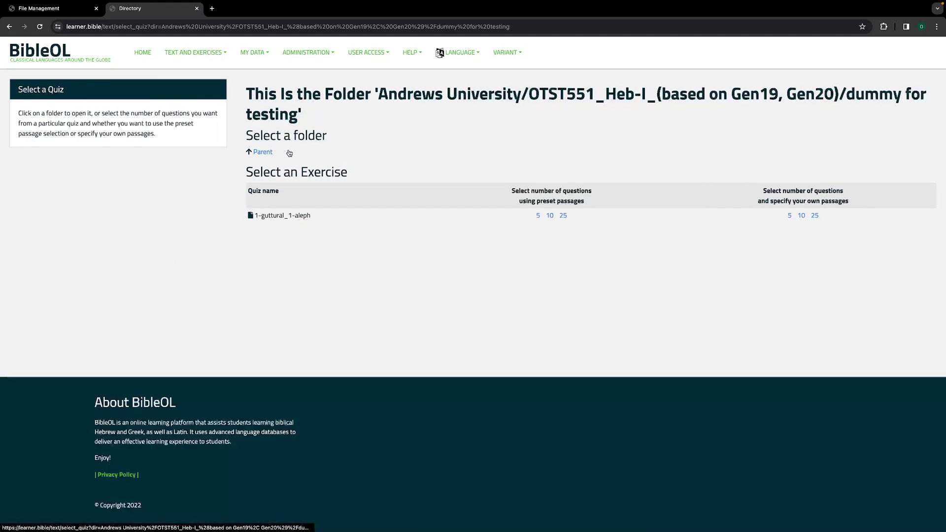
# Start the 1-guttural_1-aleph quiz in a new browser tab with 5 questions using preset passages
pyautogui.rightClick(539, 217)
pyautogui.click(573, 221)
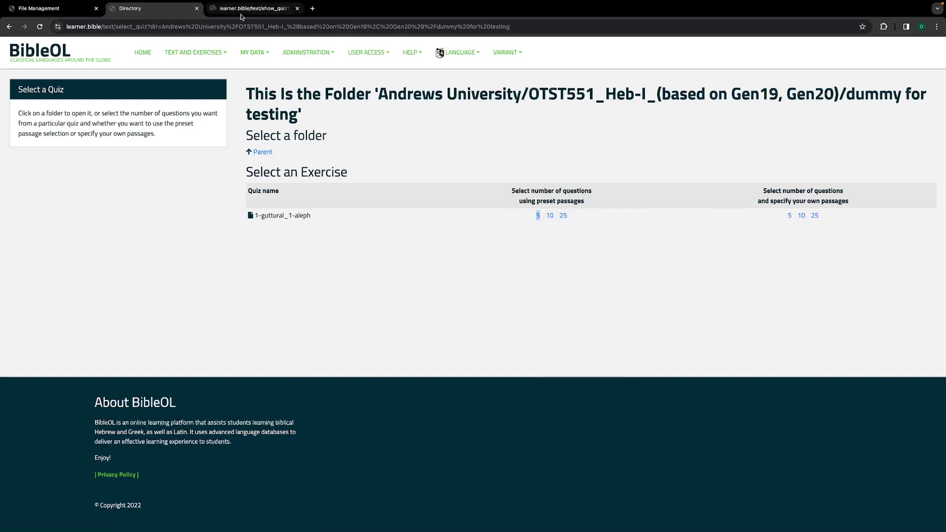
pyautogui.click(241, 13)
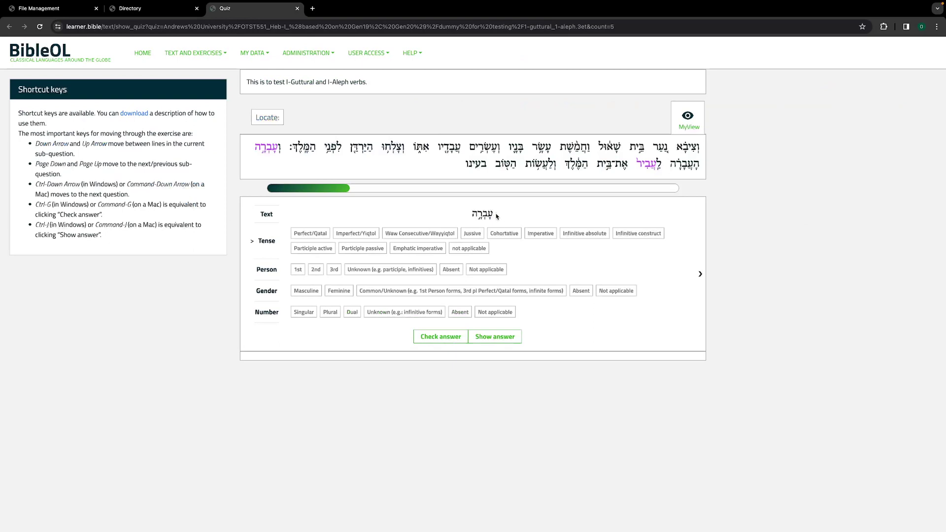
# Go through all five quiz questions without answering to check which verb forms are tested
pyautogui.click(696, 276)
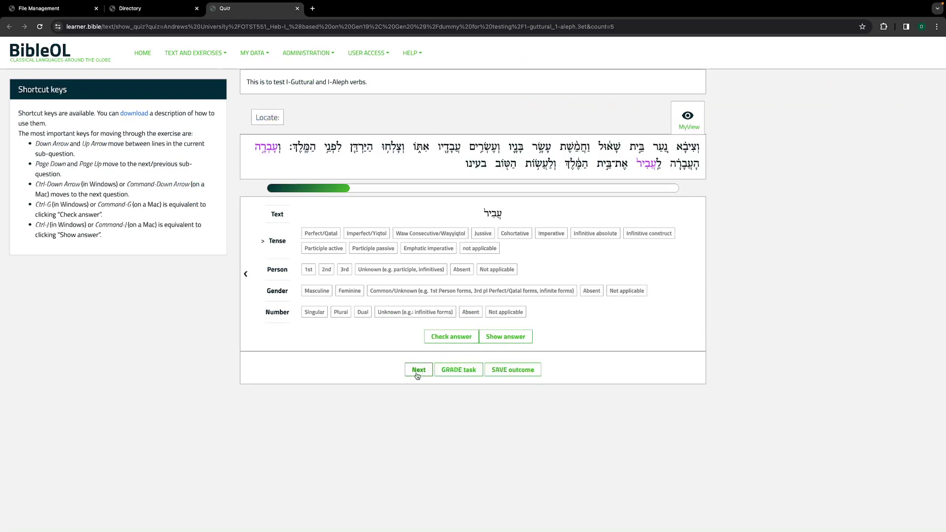
pyautogui.click(418, 373)
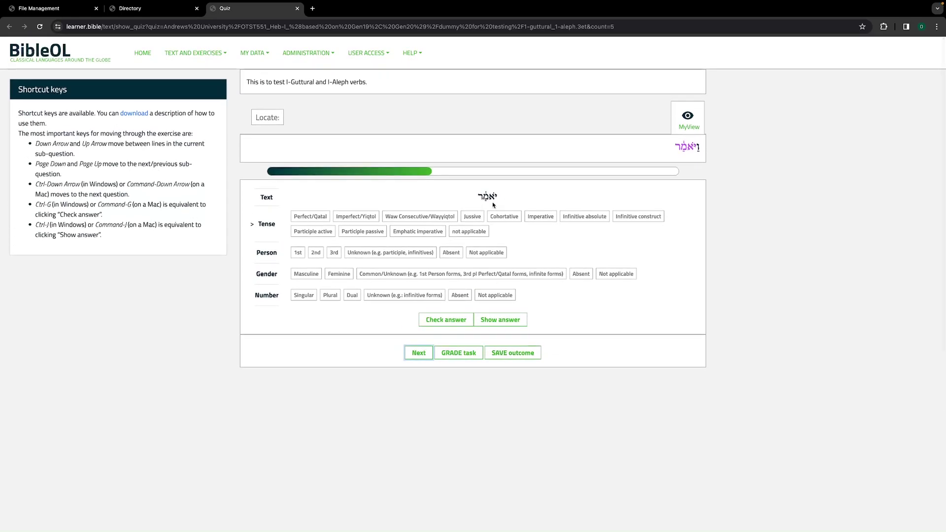
pyautogui.click(415, 352)
pyautogui.scroll(-2, 414, 353)
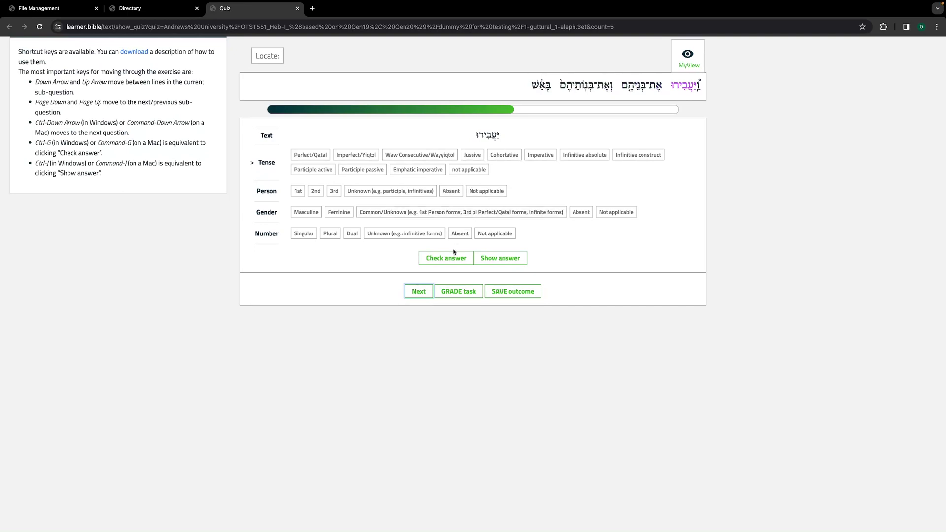
pyautogui.click(417, 291)
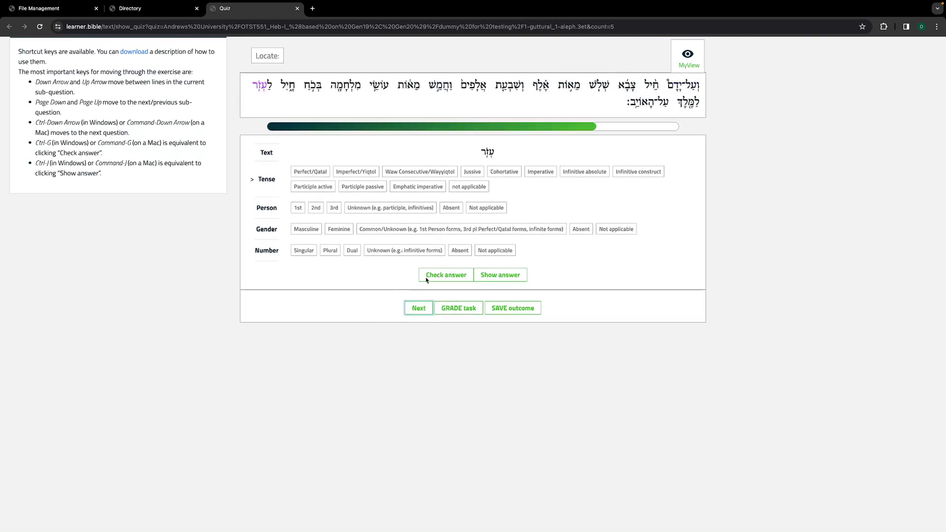
pyautogui.click(420, 309)
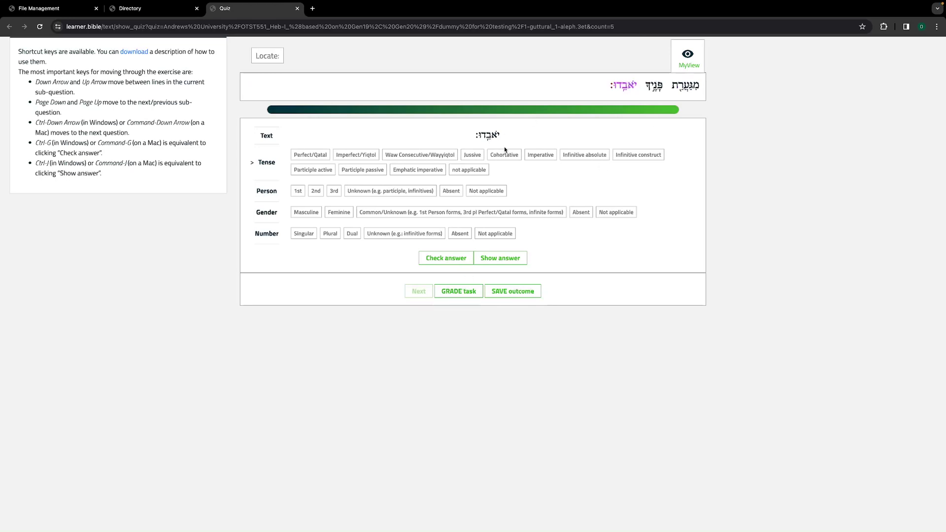
# Open the 1-guttural_1-aleph exercise for editing and enlarge its sentence-selection MQL statement to read it in full
pyautogui.scroll(2, 498, 136)
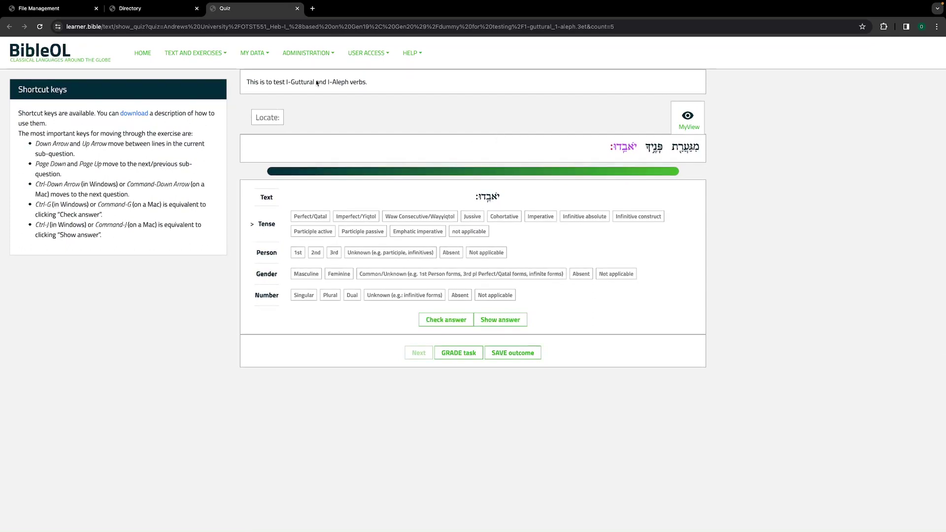
pyautogui.click(155, 10)
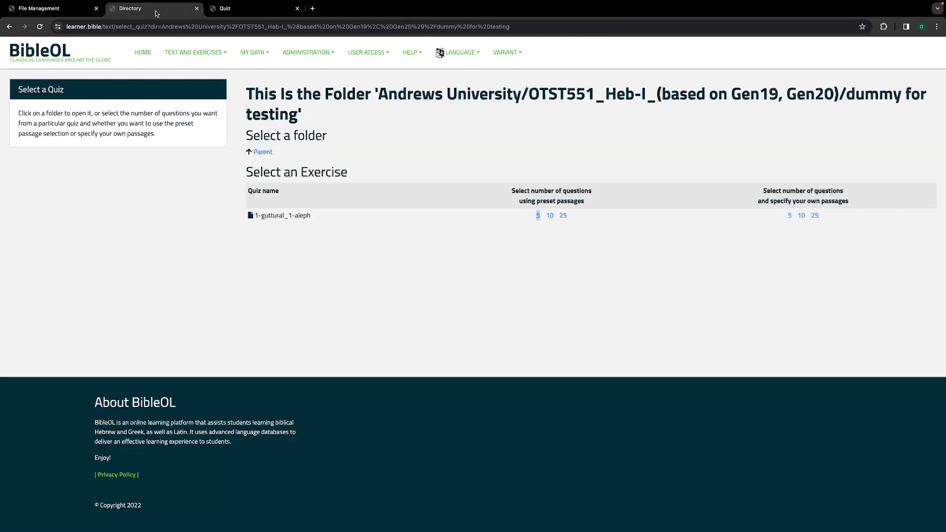
pyautogui.click(70, 10)
pyautogui.click(693, 277)
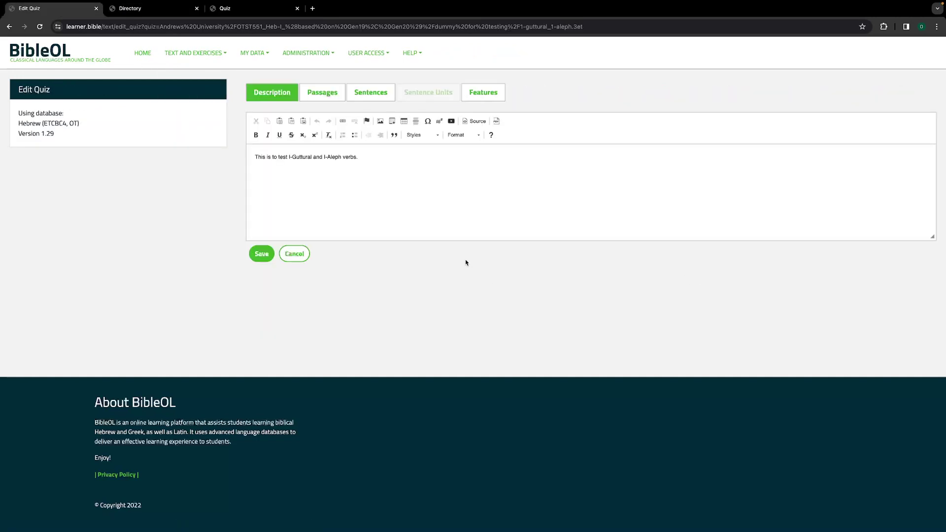
pyautogui.click(373, 93)
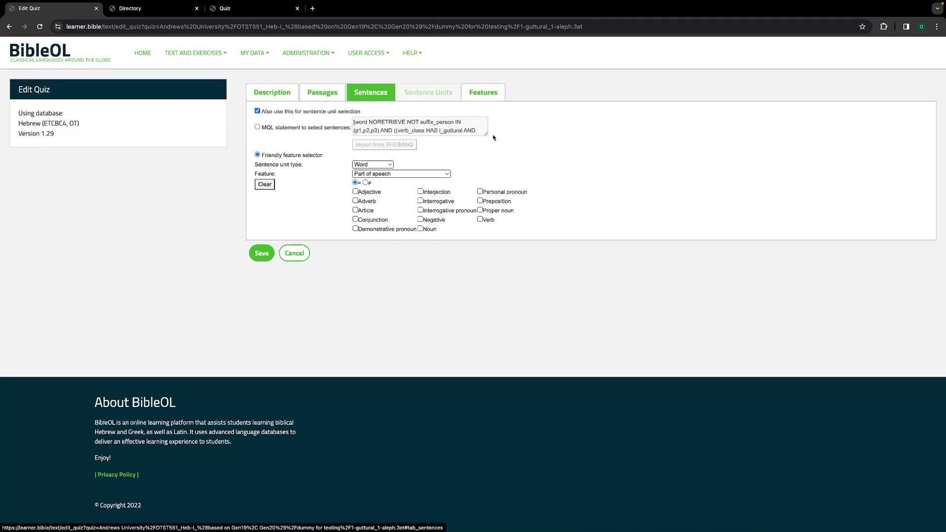
pyautogui.moveTo(488, 134); pyautogui.dragTo(498, 318)
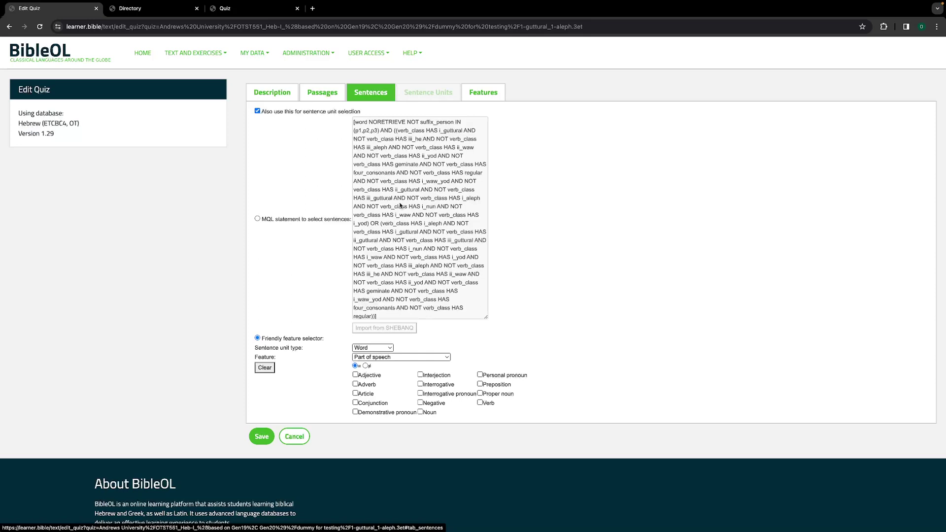
# Open exercise file management in place of the running quiz and go to the folder Andrews University/0_Hebrew-Qualifier
pyautogui.click(242, 12)
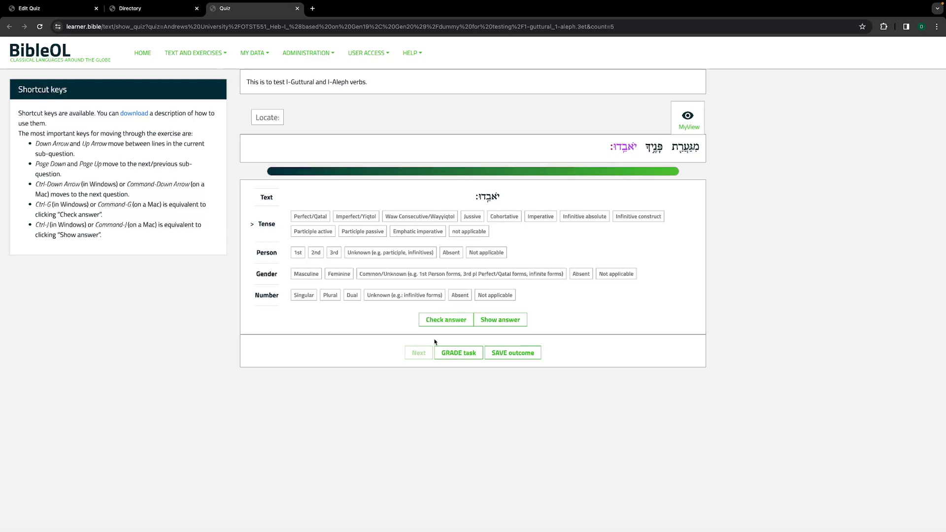
pyautogui.click(300, 55)
pyautogui.click(323, 102)
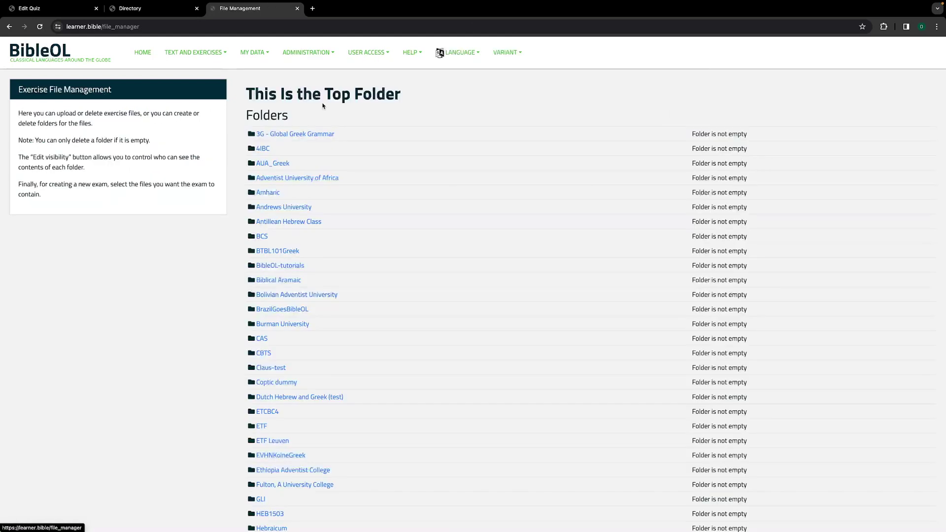
pyautogui.click(284, 207)
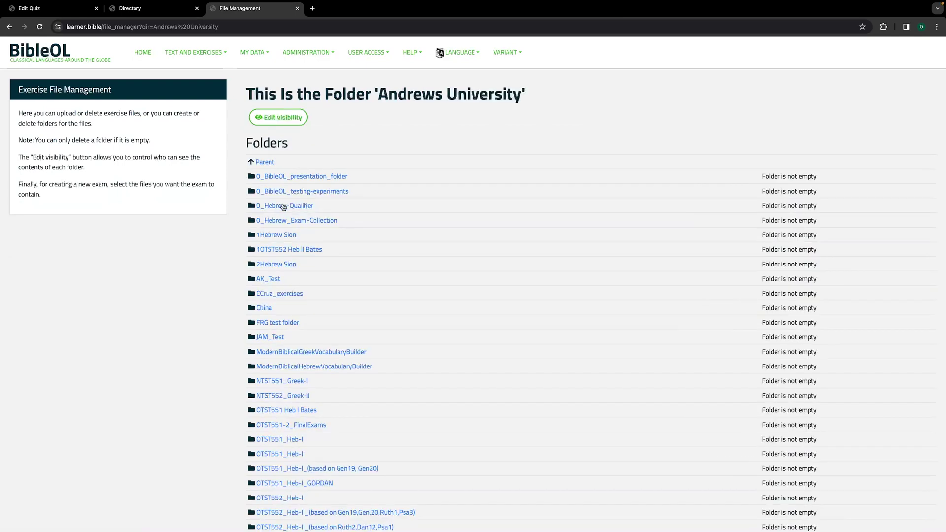
pyautogui.click(293, 207)
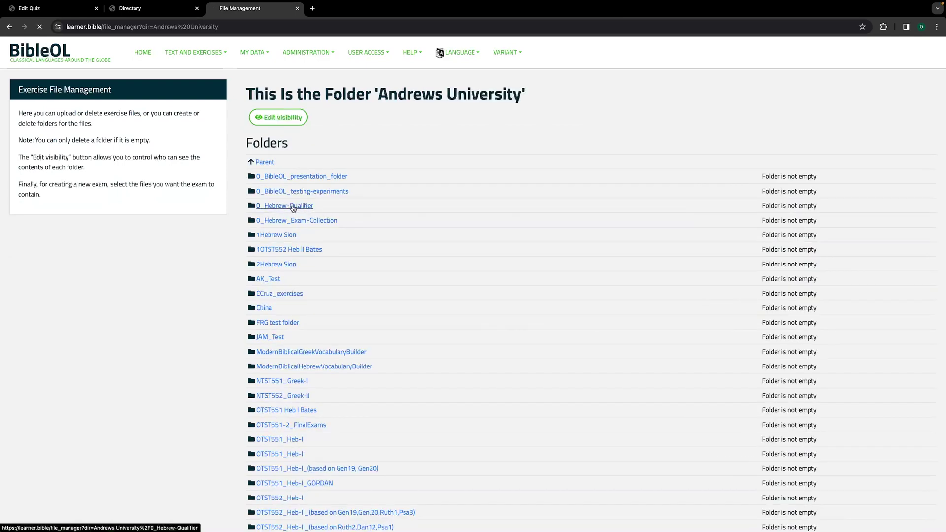
# Examine the exercise names in the 0_Hebrew-Qualifier folder, including the morphology exercises, and return to the test folder's exercise directory
pyautogui.scroll(-10, 556, 278)
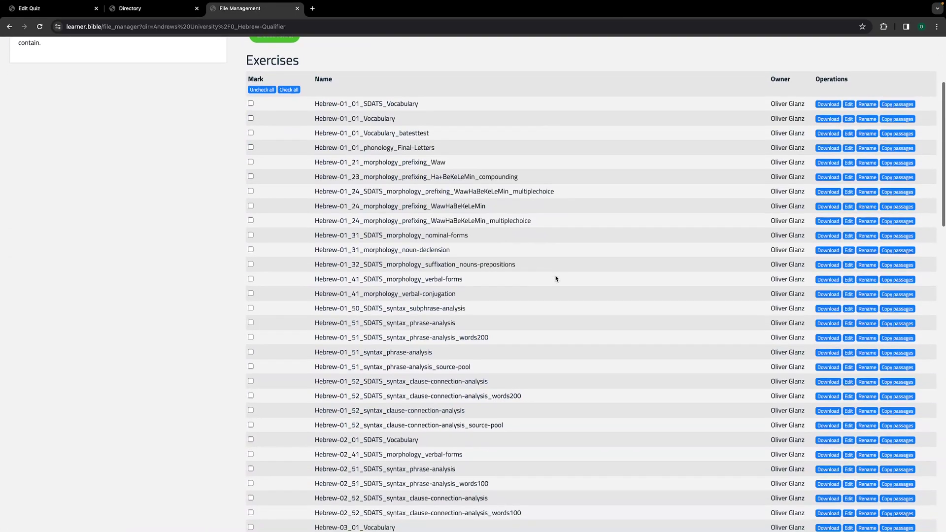
pyautogui.scroll(4, 556, 279)
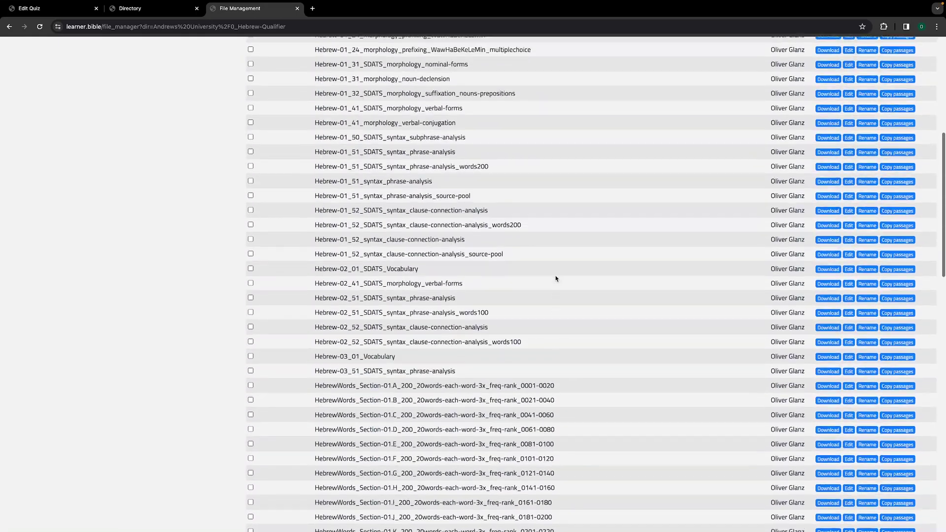
pyautogui.scroll(1, 556, 279)
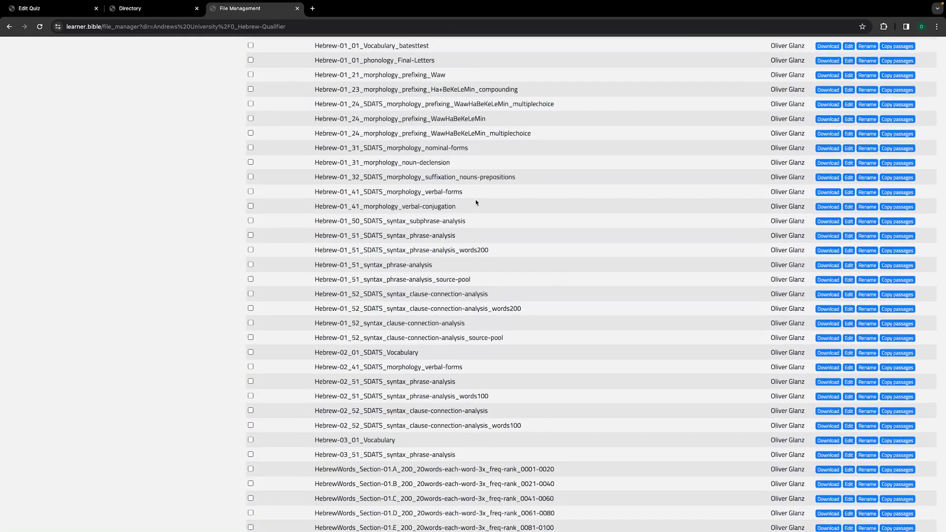
pyautogui.scroll(2, 484, 176)
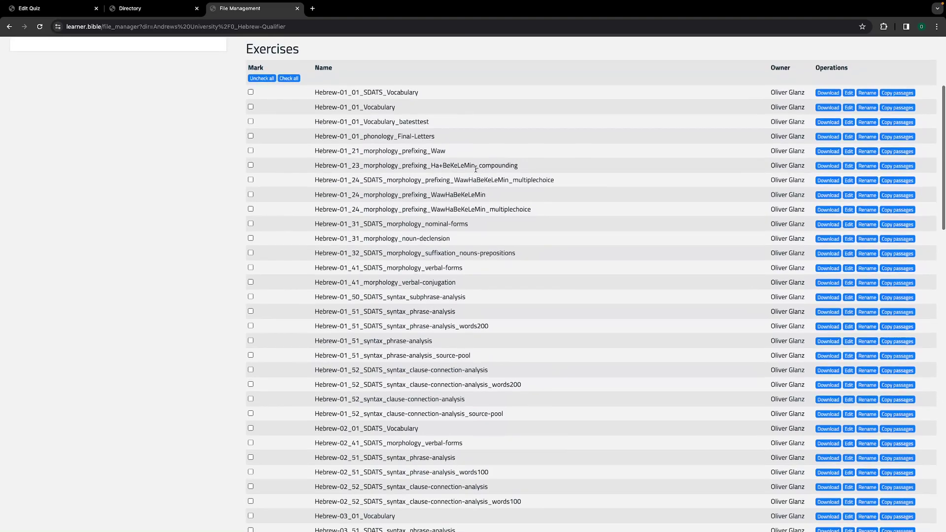
pyautogui.moveTo(370, 165); pyautogui.dragTo(550, 171)
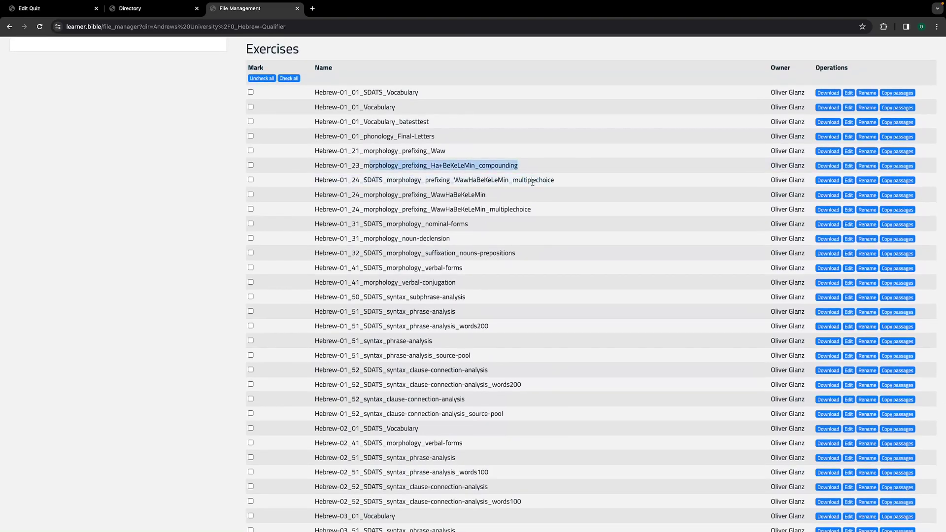
pyautogui.scroll(4, 532, 183)
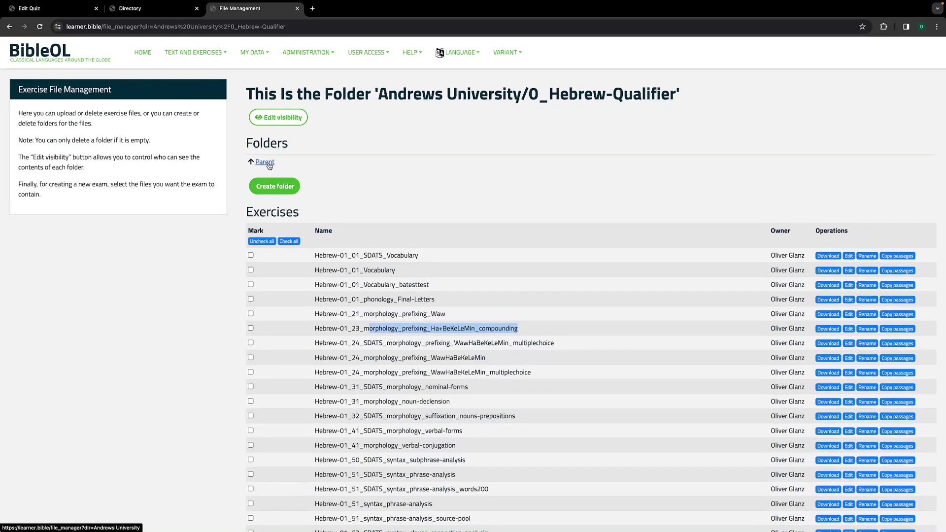
pyautogui.click(269, 164)
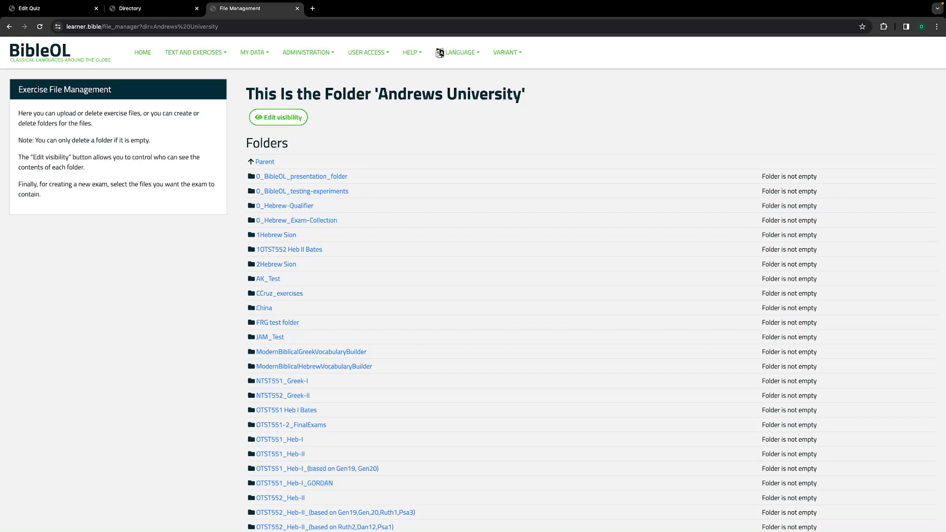
pyautogui.click(130, 8)
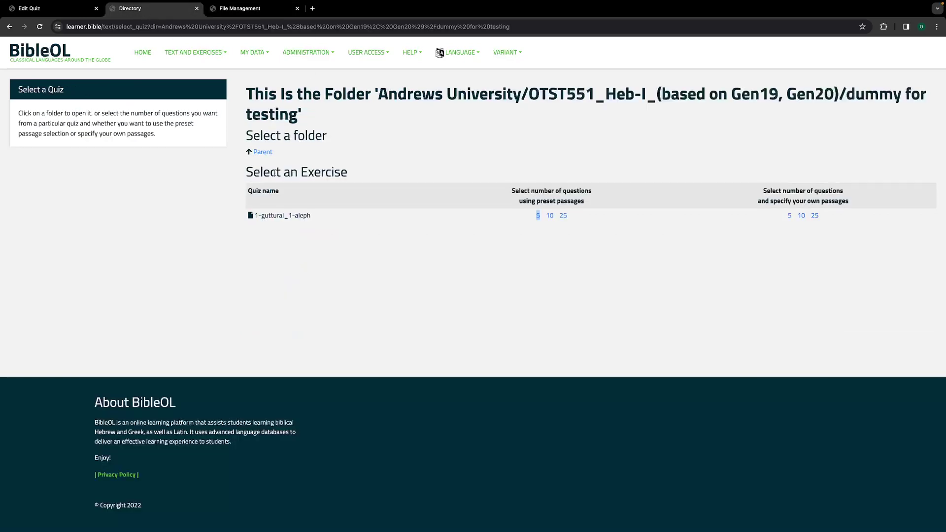